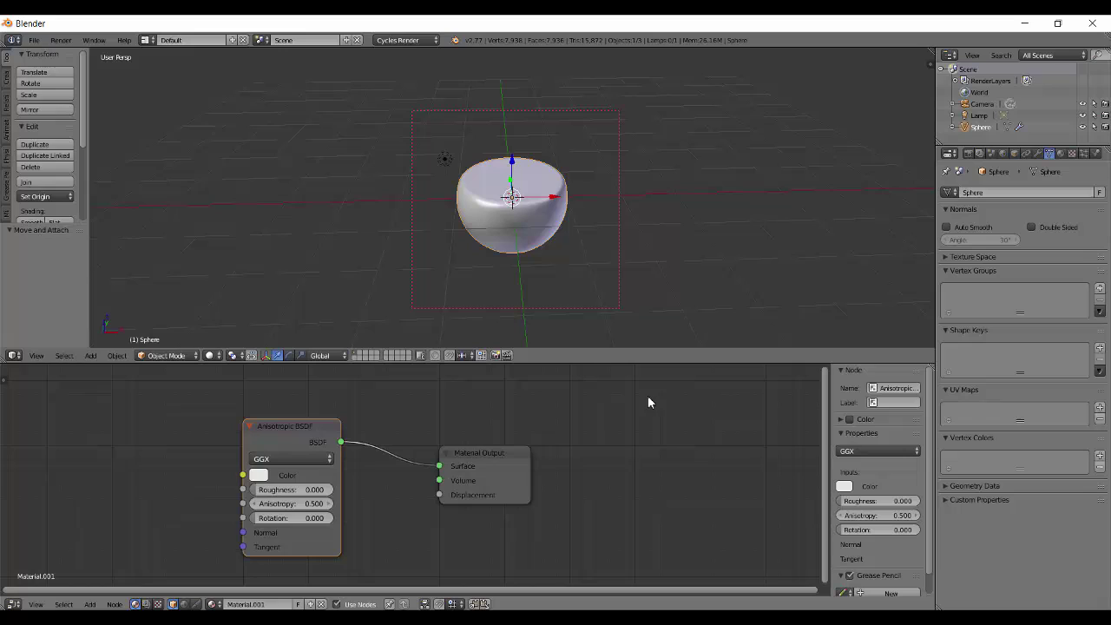
Set the world background strength to 0.
left_click(1002, 154)
left_click_drag(1041, 290, 981, 290)
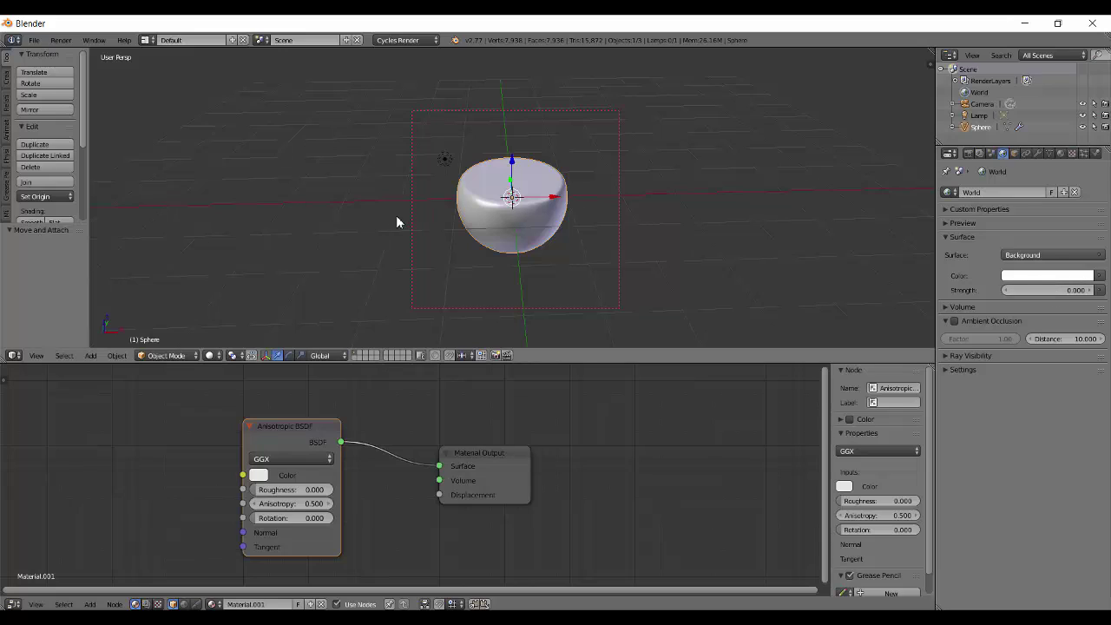
left_click(288, 447)
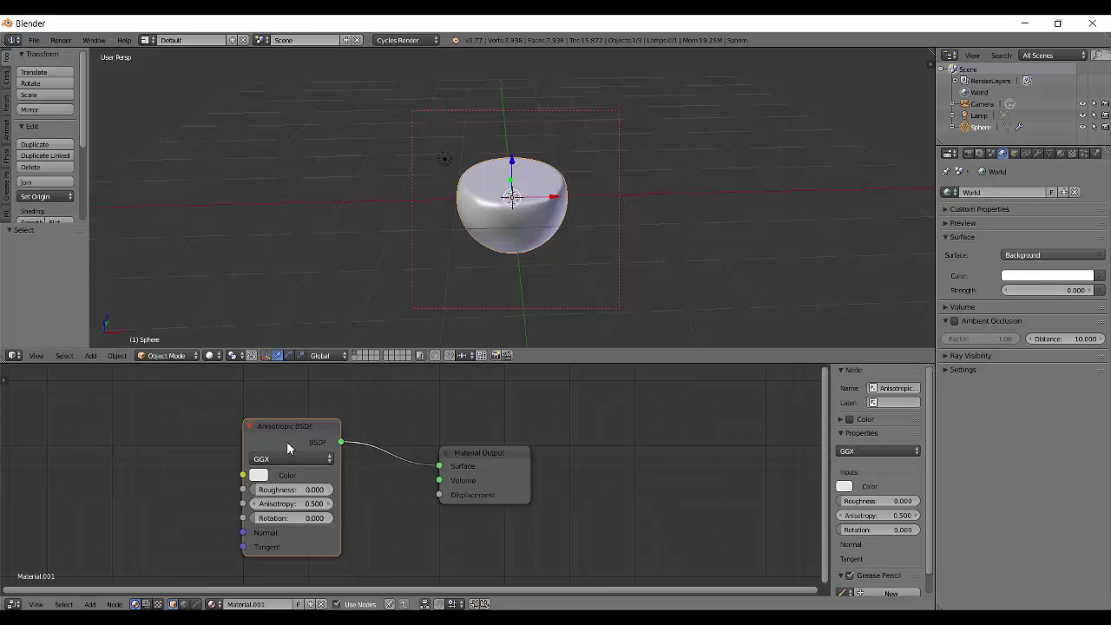
key("shift+a")
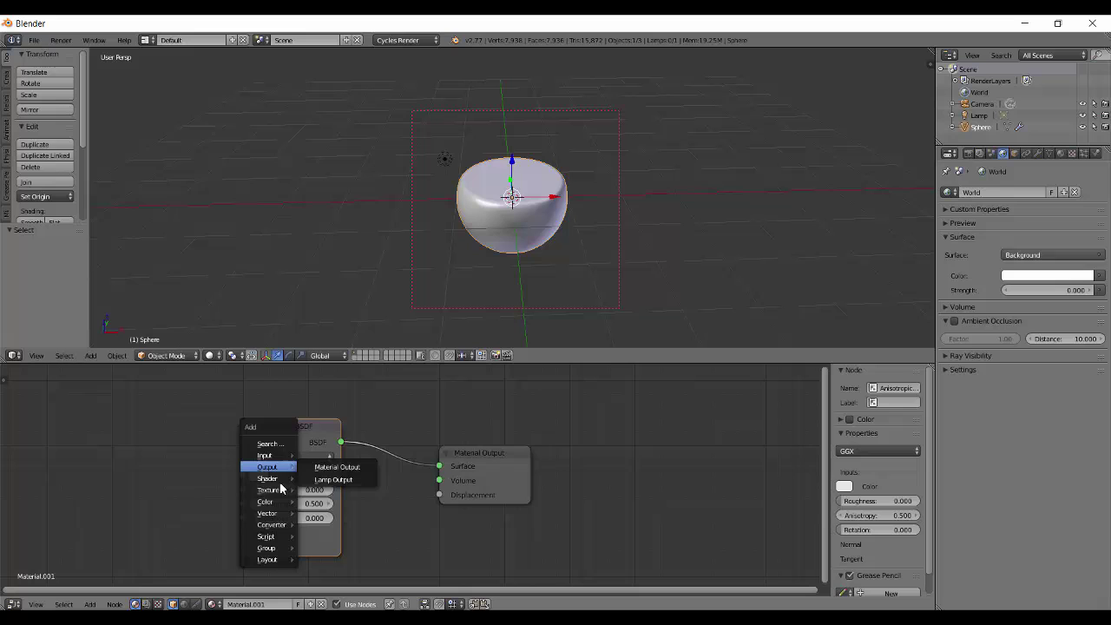
mouse_move(265, 480)
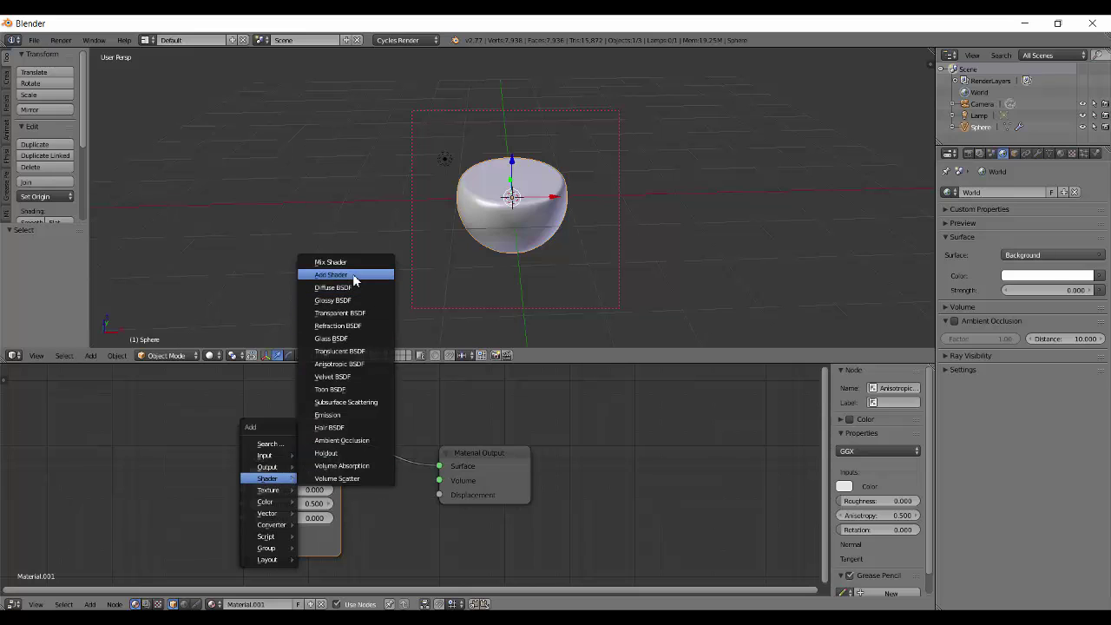
left_click(346, 364)
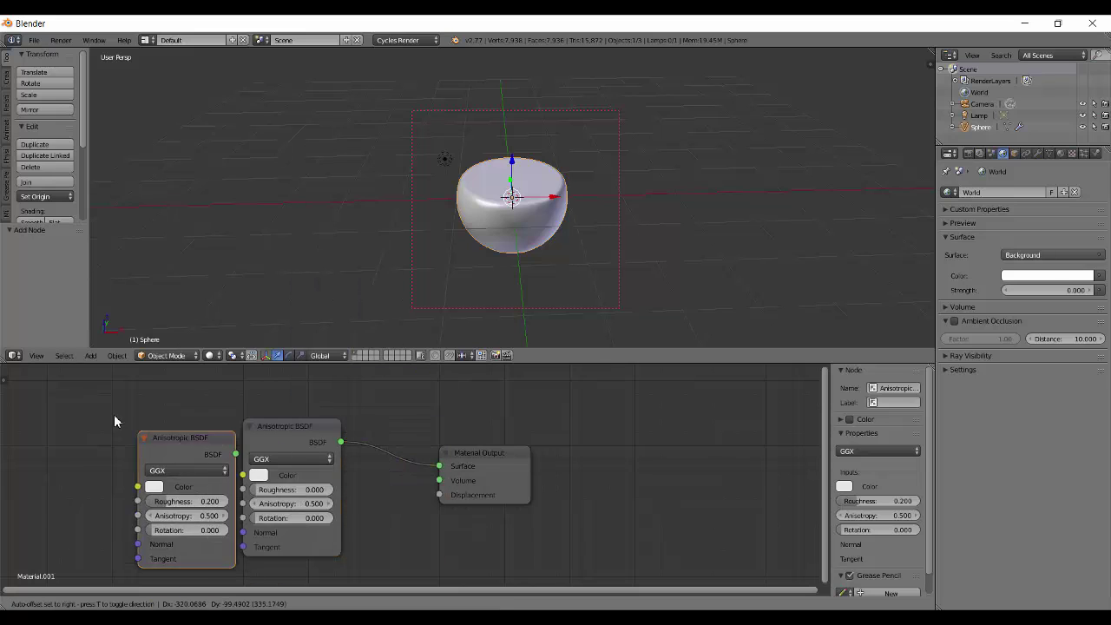
right_click(74, 433)
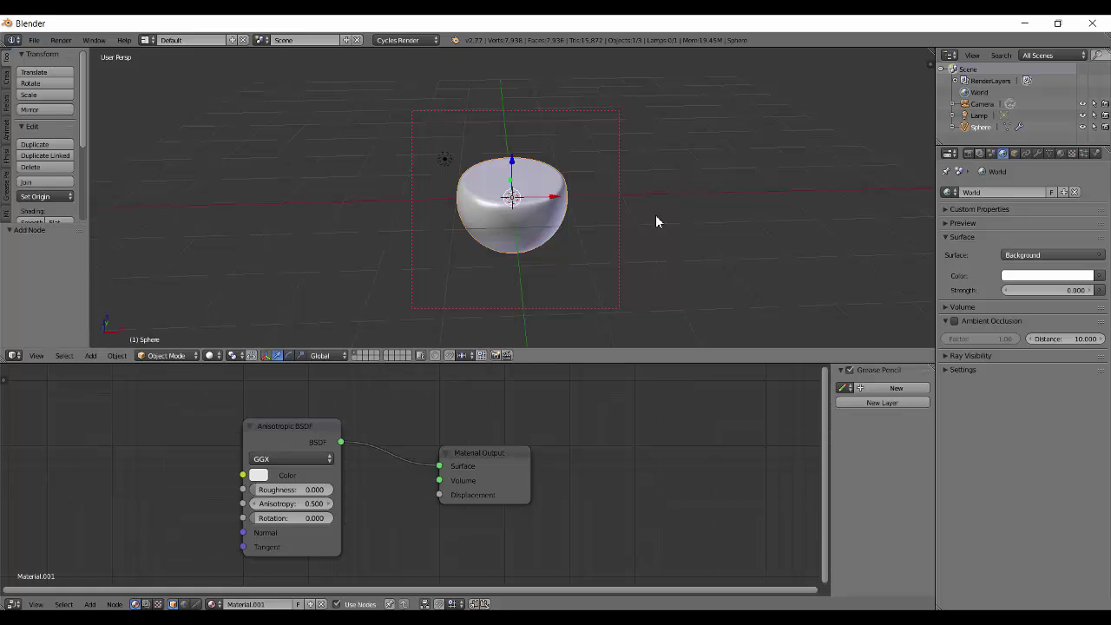
Put the flattened sphere into Edit Mode.
middle_click_drag(594, 306, 515, 238)
key("Tab")
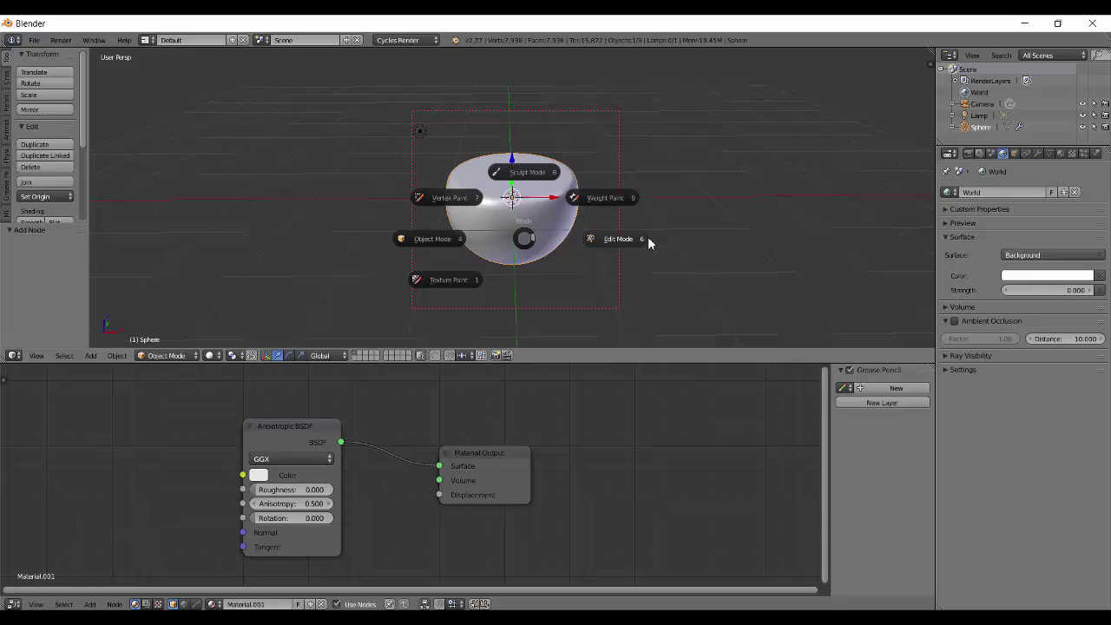
left_click(647, 237)
scroll(550, 270, "up", 4)
middle_click_drag(562, 267, 408, 184)
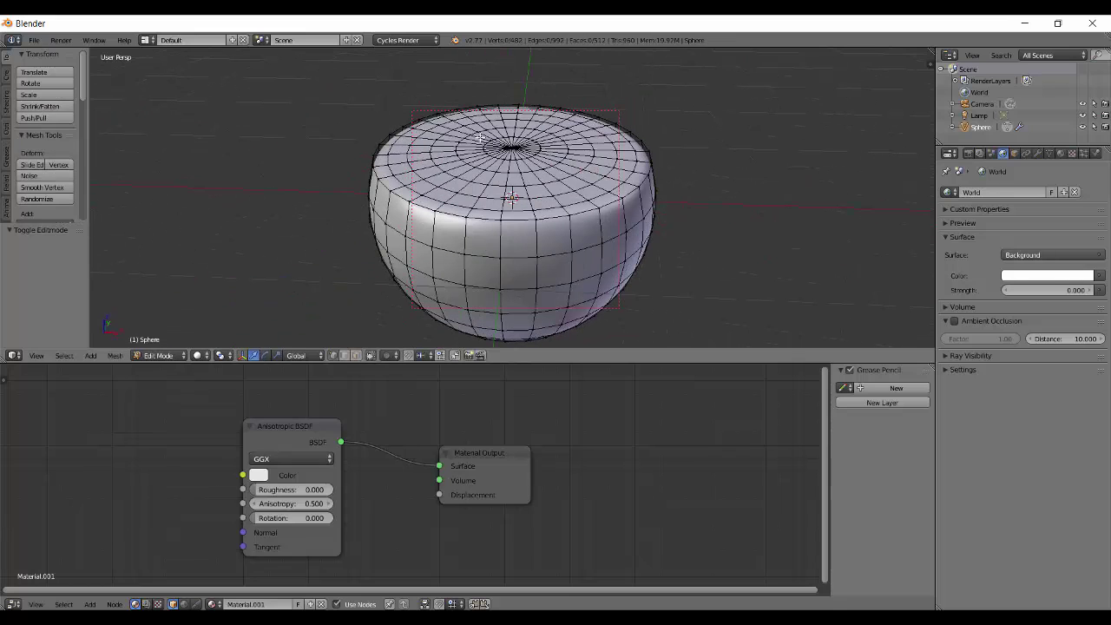
middle_click_drag(513, 182, 545, 203)
right_click(530, 205, "alt")
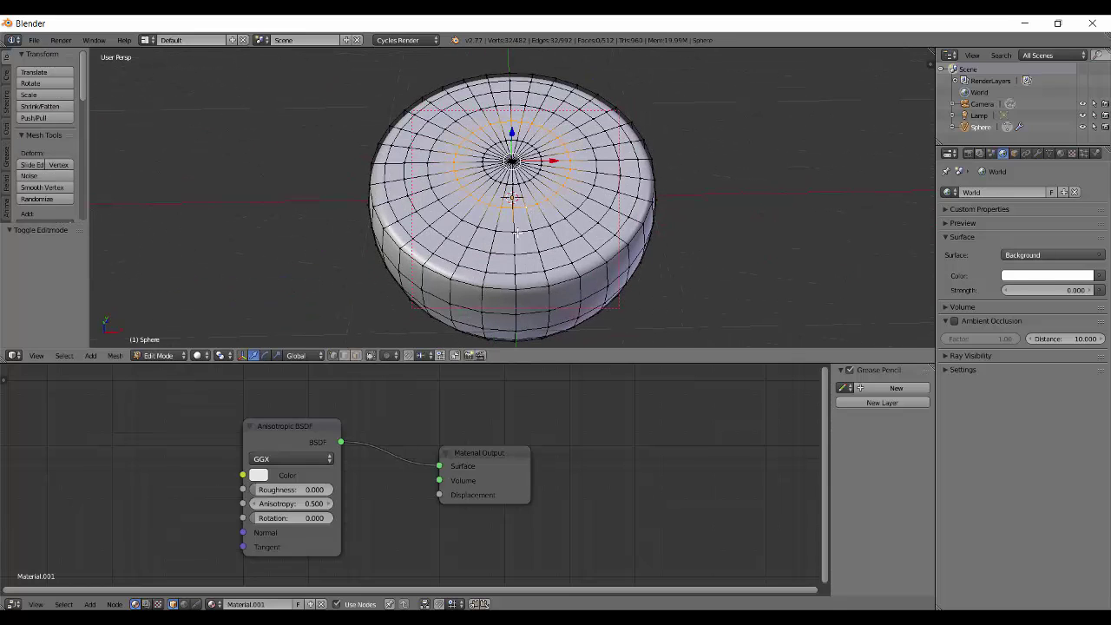
right_click(520, 233, "alt+shift")
right_click(528, 270, "alt+shift")
right_click(528, 256, "alt+shift")
right_click(532, 274, "alt+shift")
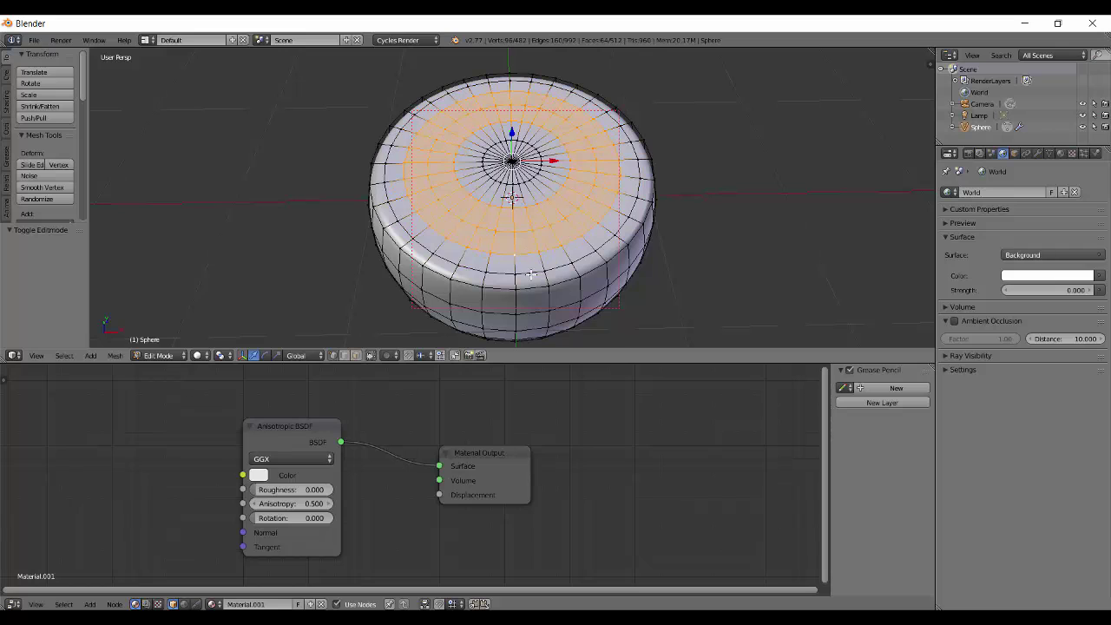
key("a")
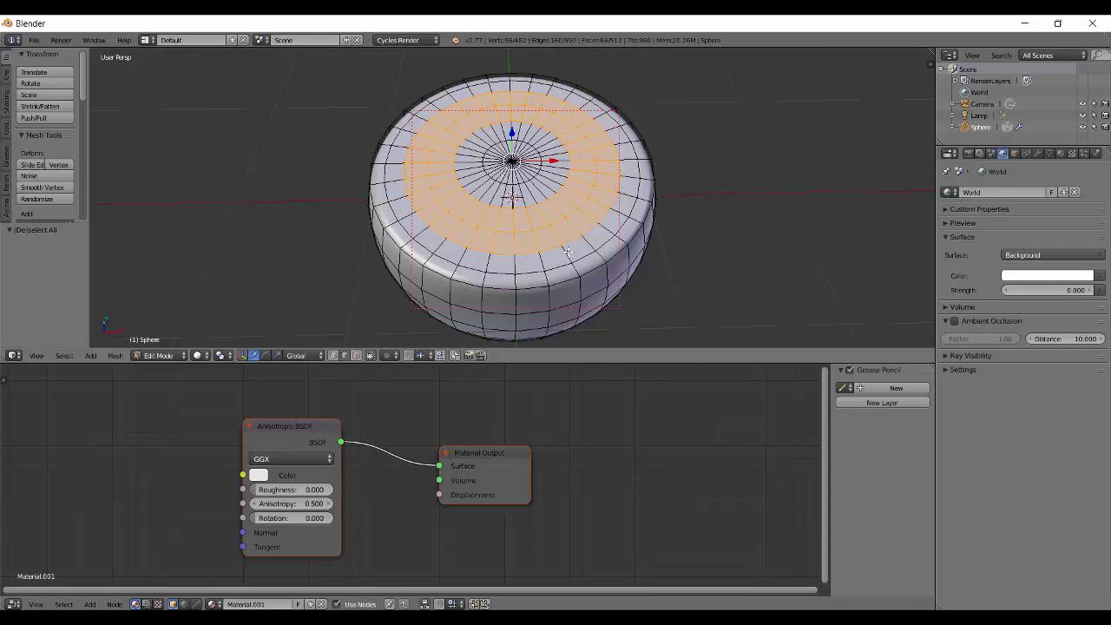
key("a")
Select the two outer concentric edge loops on the sphere's flat top, inside the rim.
right_click(509, 250, "alt")
right_click(516, 234, "alt+shift")
key("ctrl+z")
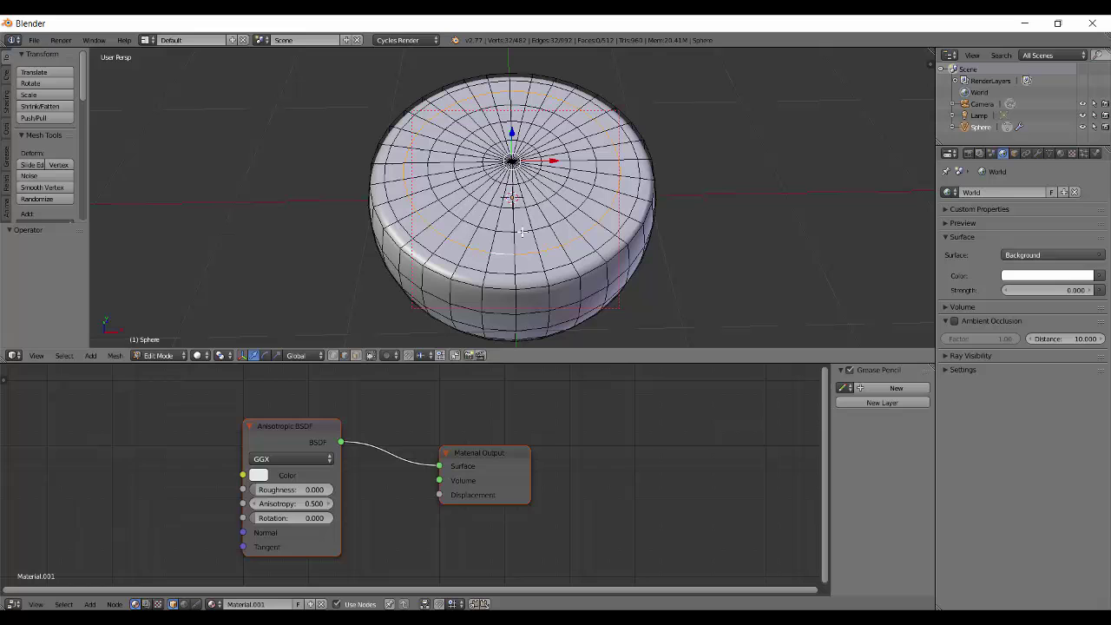
right_click(523, 231, "alt+shift")
right_click(520, 221, "alt+shift")
Try to dissolve the two top loops together with an additional vertical edge loop, and undo the dissolve and the extra selection.
right_click(533, 271, "alt+shift")
key("x")
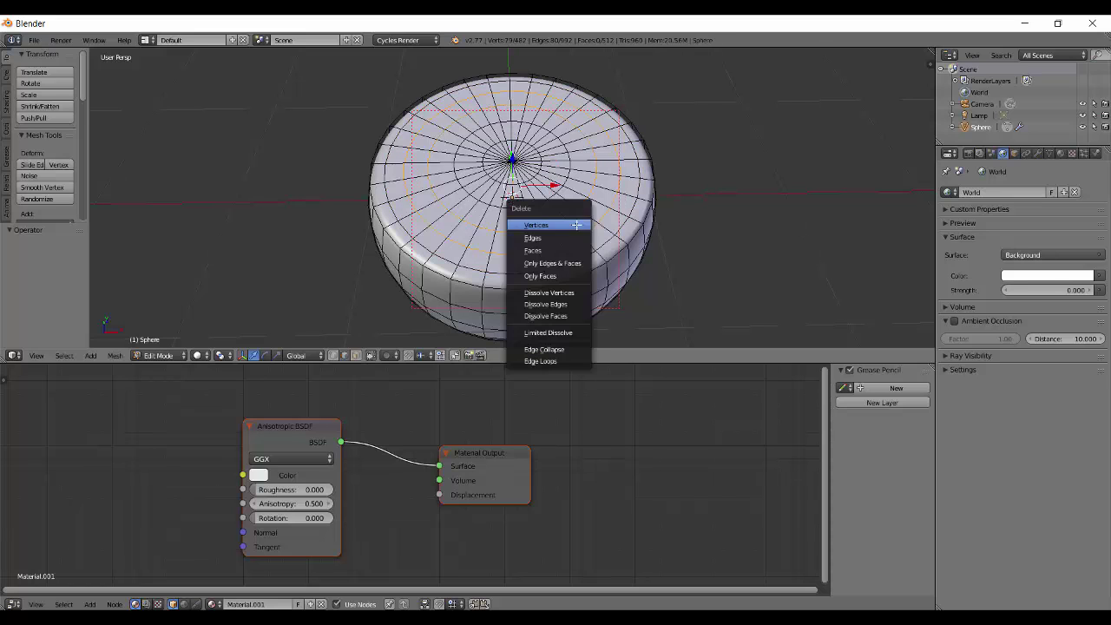
left_click(568, 294)
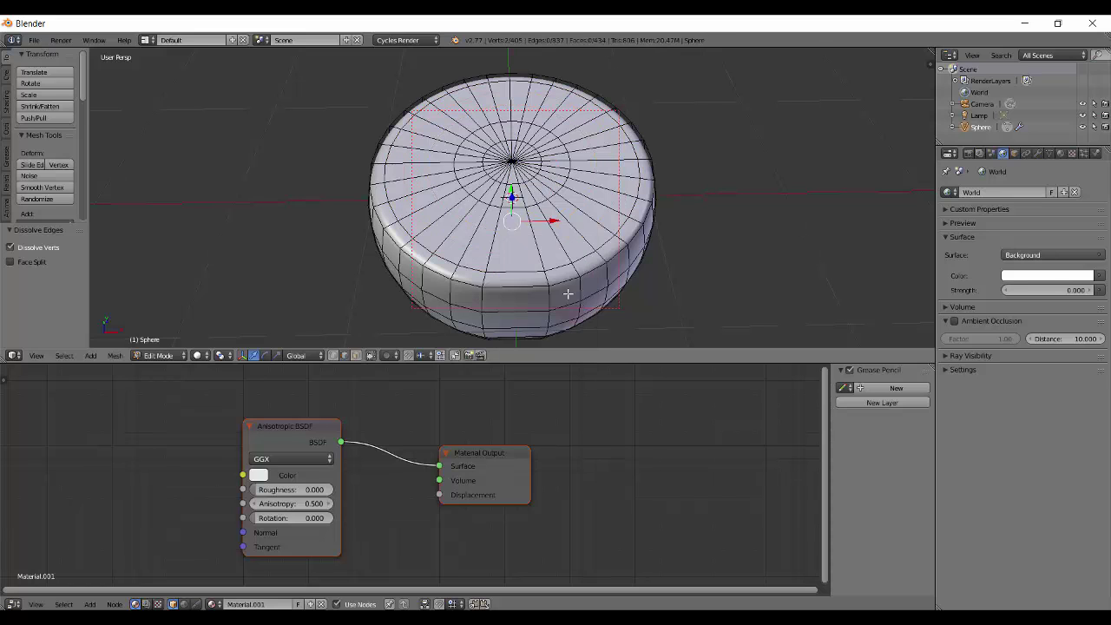
scroll(529, 251, "up", 2)
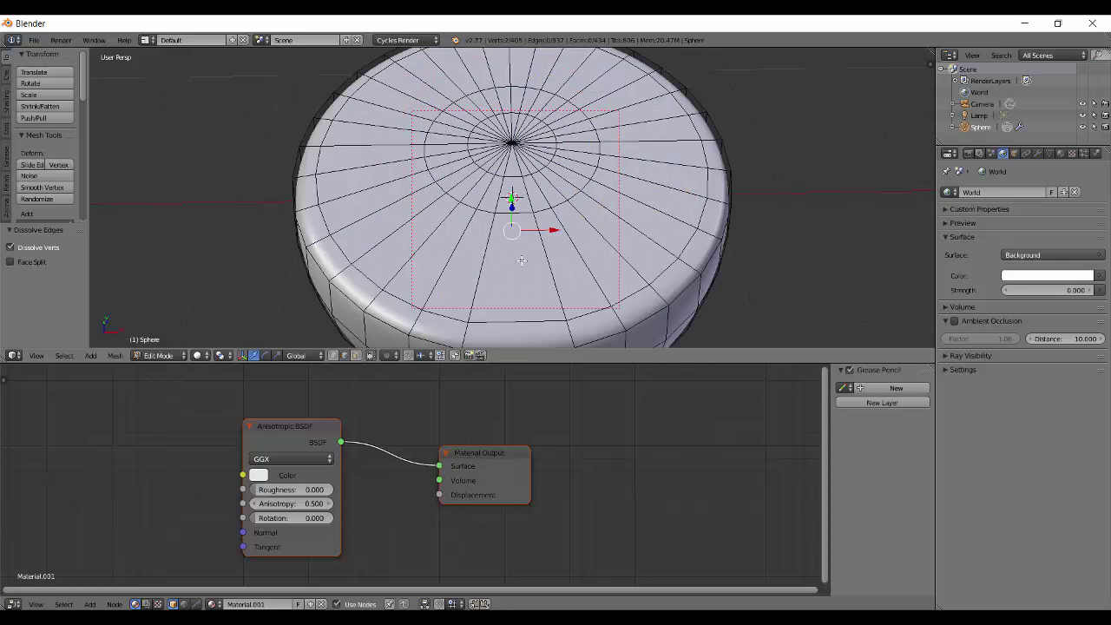
scroll(521, 260, "down", 3)
scroll(522, 261, "up", 2)
scroll(522, 265, "down", 1)
key("ctrl+z")
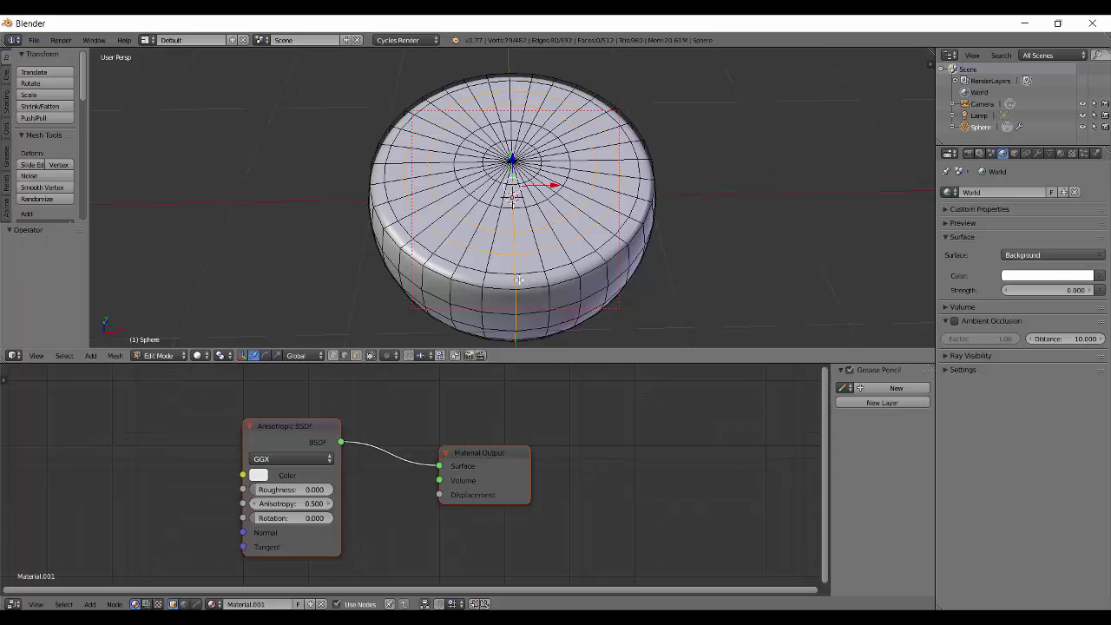
key("ctrl+z")
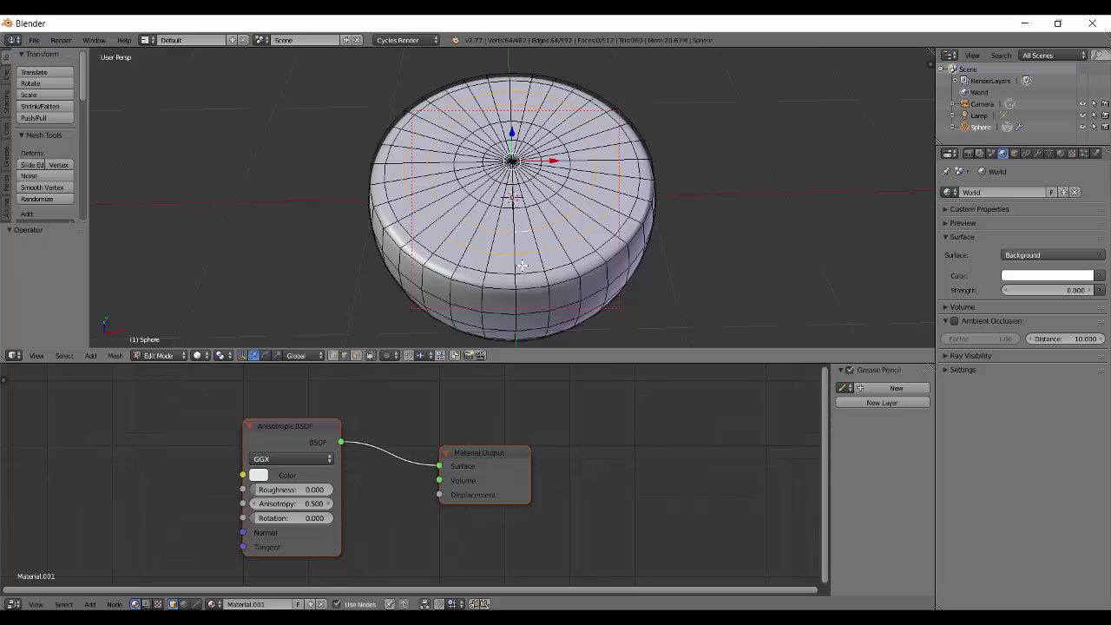
Dissolve the edges of the two selected concentric loops on the flat top.
scroll(529, 269, "up", 2)
key("x")
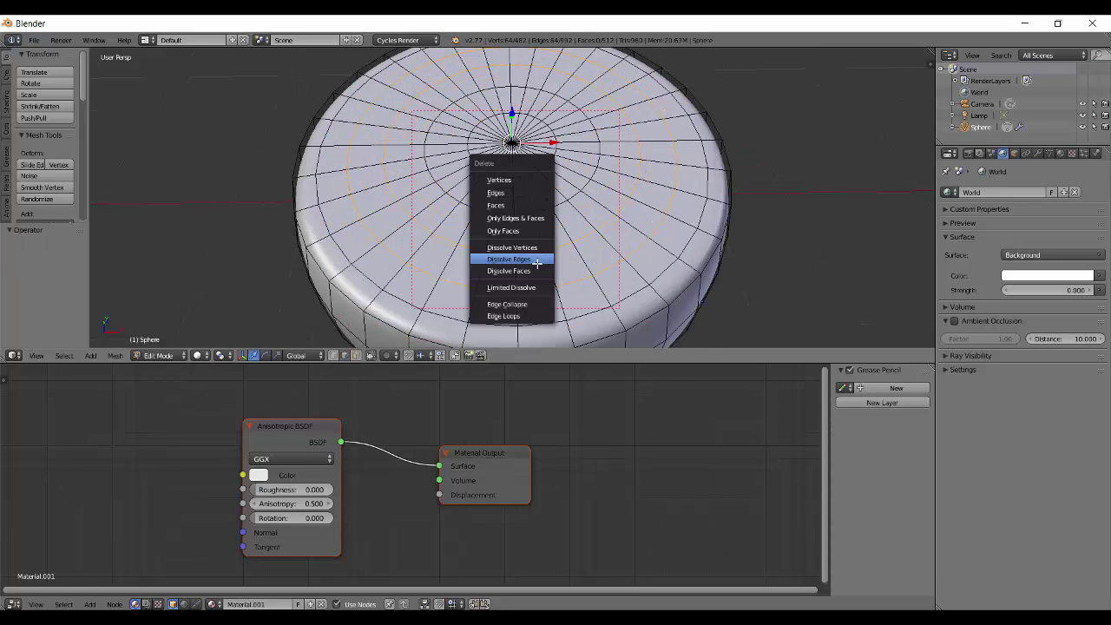
left_click(537, 260)
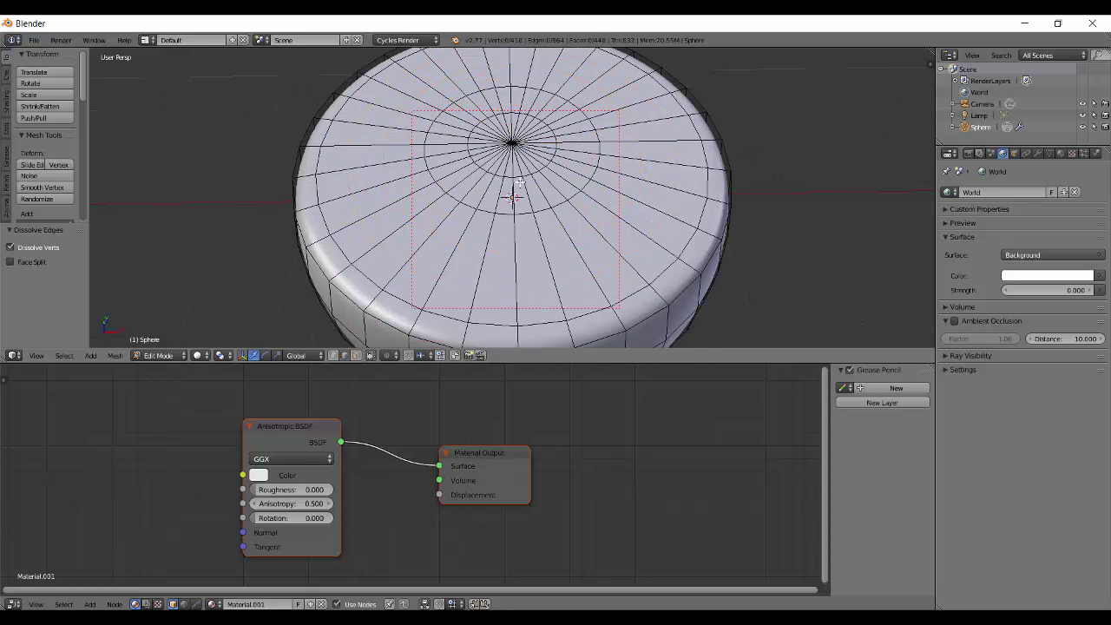
Dissolve the inner edge loops around the center of the flat top, and return to Object Mode.
right_click(519, 183, "alt")
key("x")
key("Escape")
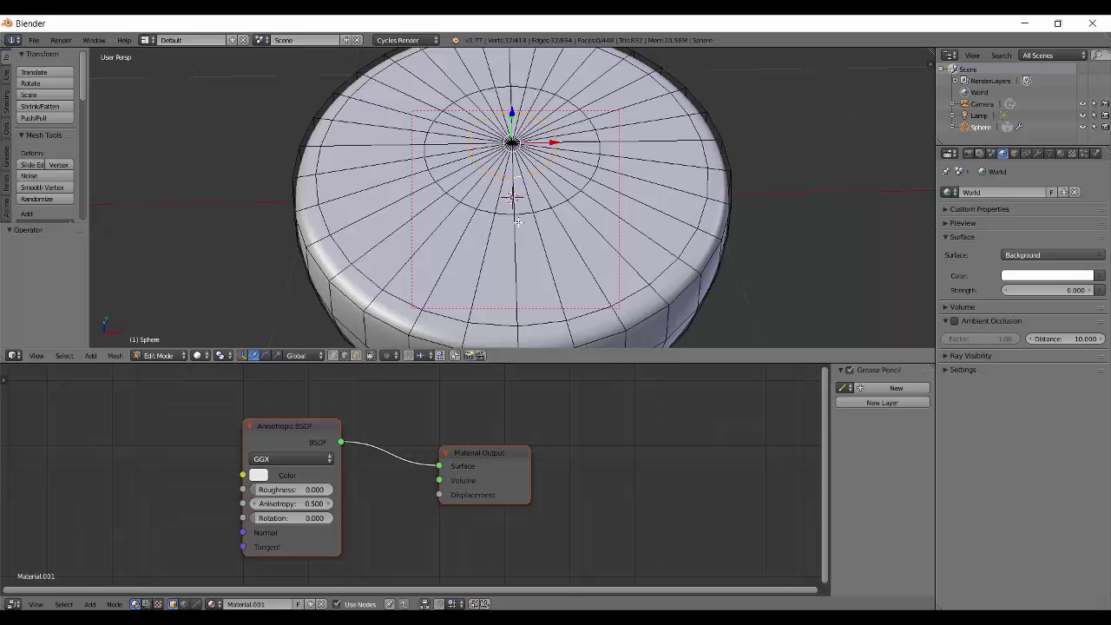
key("x")
left_click(493, 227)
key("Tab")
scroll(642, 249, "down", 4)
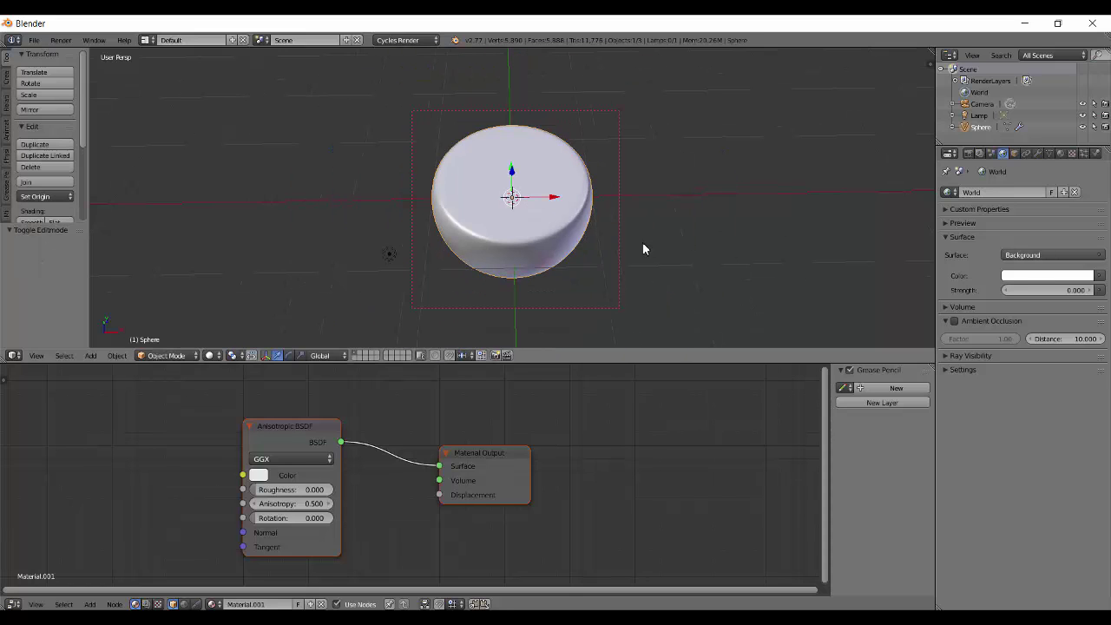
Switch the 3D viewport to Rendered shading to preview the sphere's material.
mouse_move(642, 249)
middle_mouse_down()
mouse_move(602, 240)
mouse_move(622, 241)
middle_mouse_up()
key("shift+z")
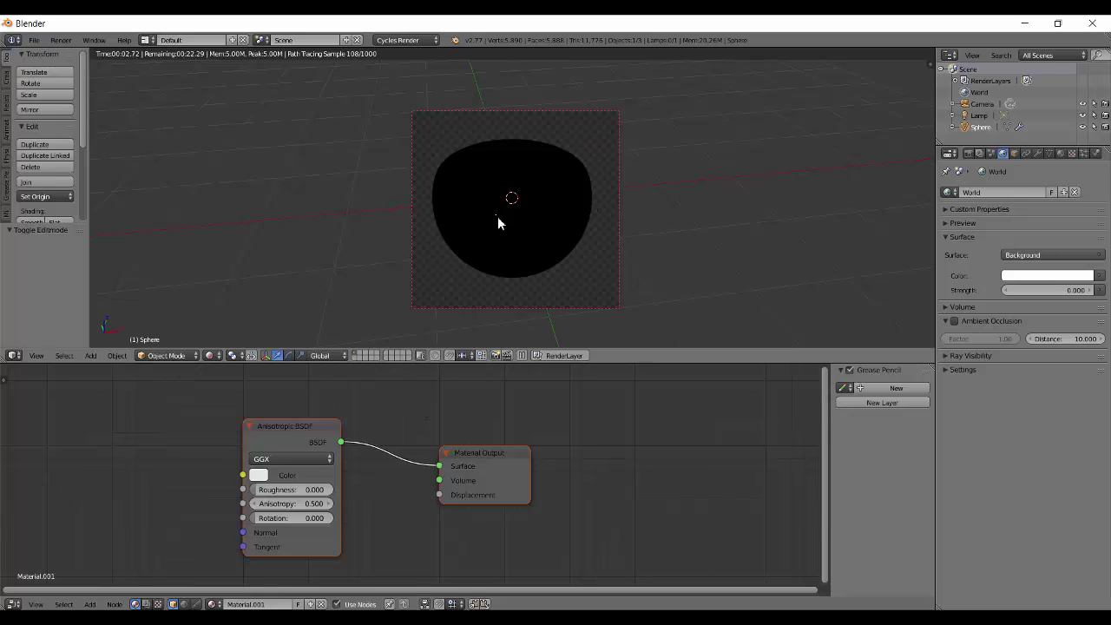
middle_click_drag(501, 243, 429, 182)
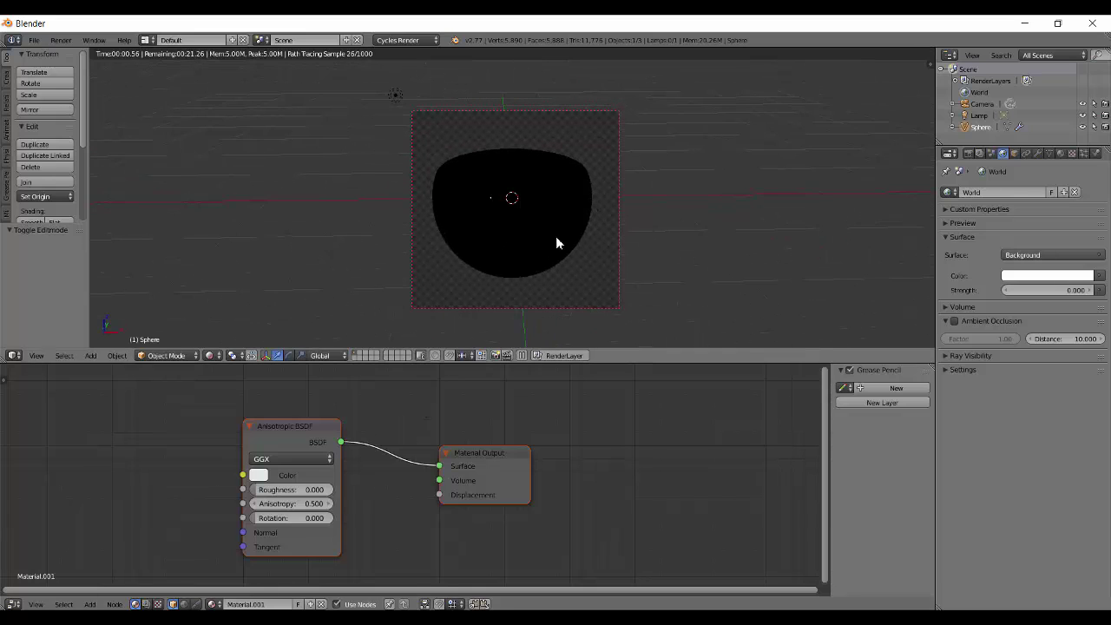
middle_click_drag(558, 243, 426, 139)
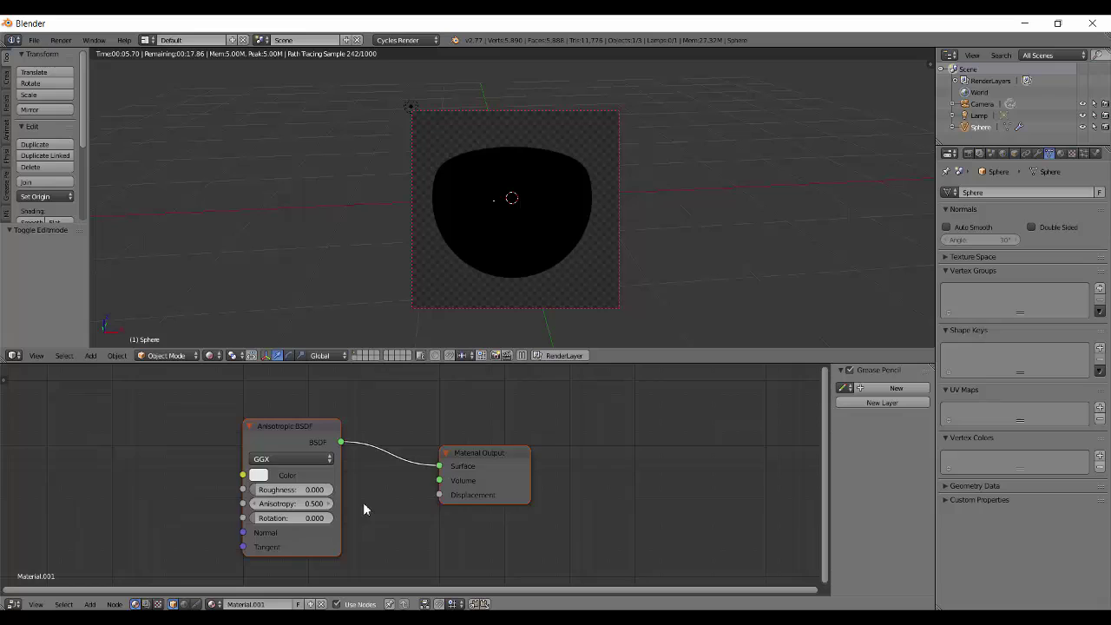
Look through the distribution options of the Anisotropic BSDF node and keep GGX.
middle_click_drag(363, 502, 312, 494)
scroll(312, 494, "up", 1)
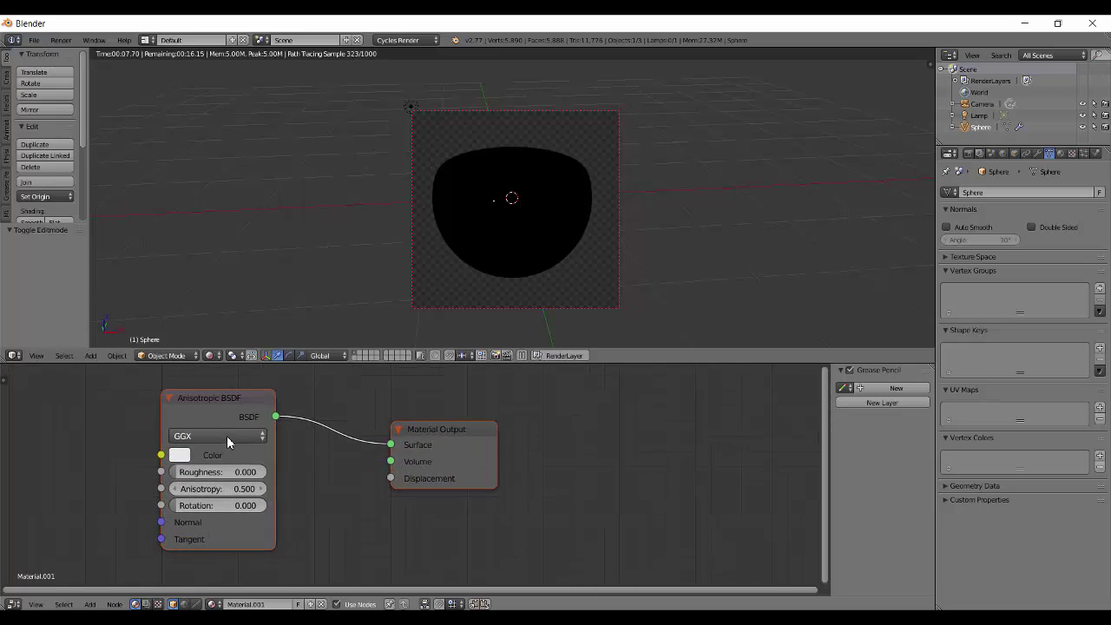
left_click(227, 436)
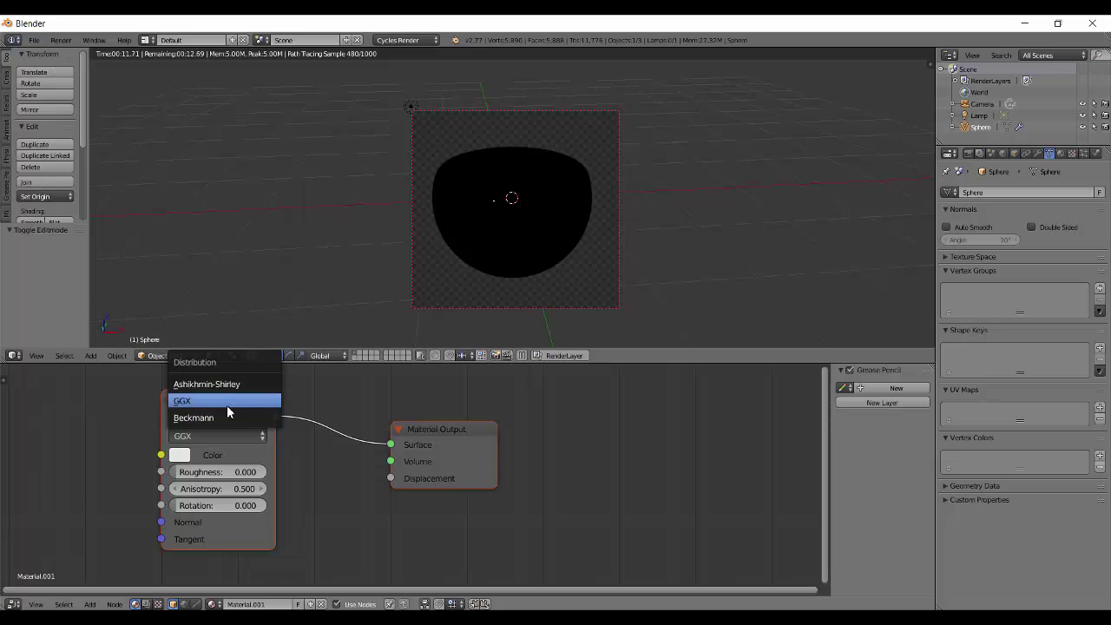
left_click(226, 404)
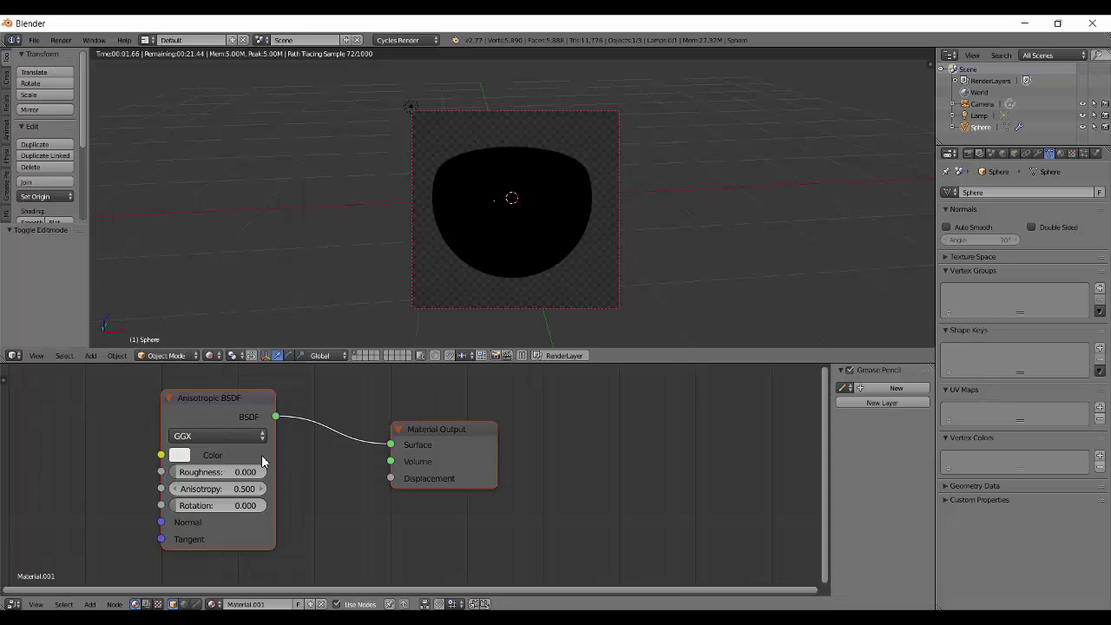
Set the Anisotropic BSDF node's color to pink and its roughness to 0.4.
left_click(178, 455)
mouse_move(230, 290)
left_mouse_down()
mouse_move(206, 275)
mouse_move(241, 307)
left_mouse_up()
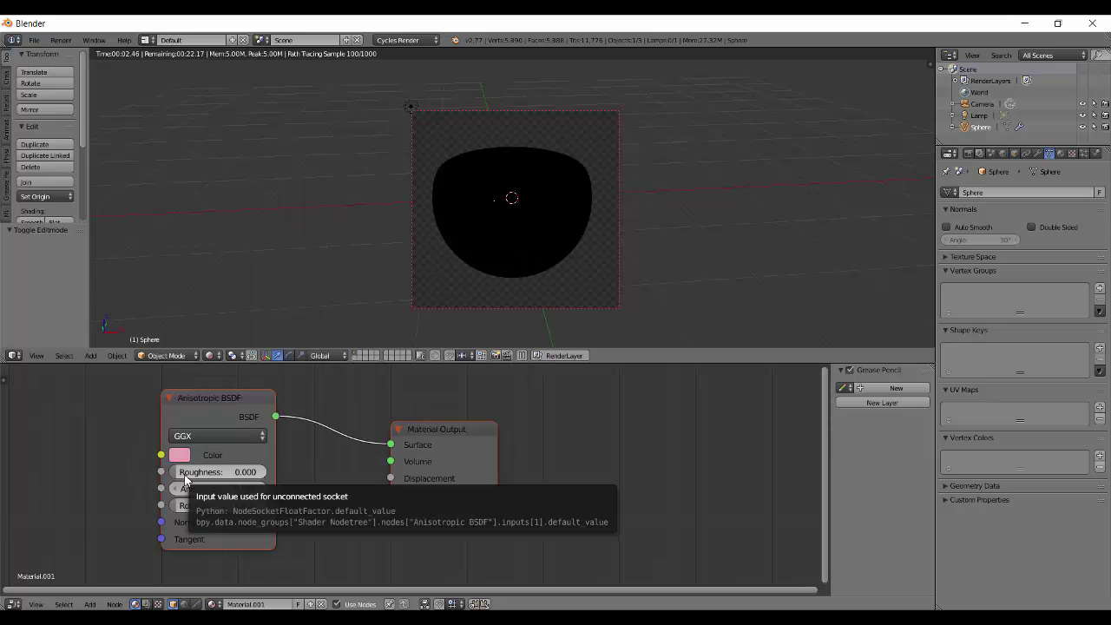
left_click_drag(185, 477, 211, 472)
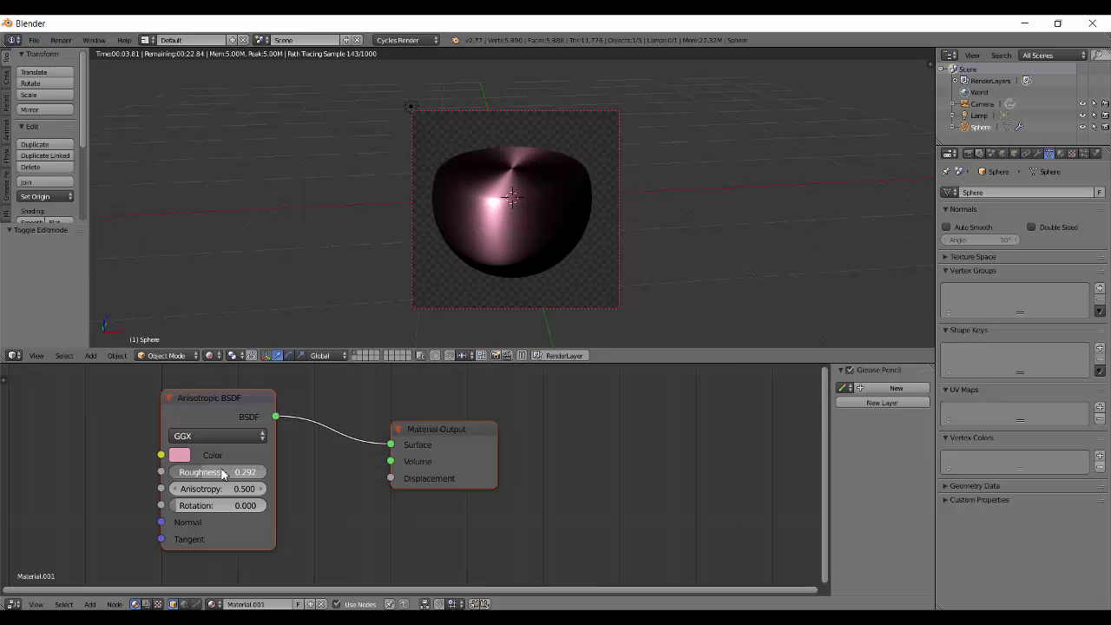
left_click_drag(220, 473, 231, 473)
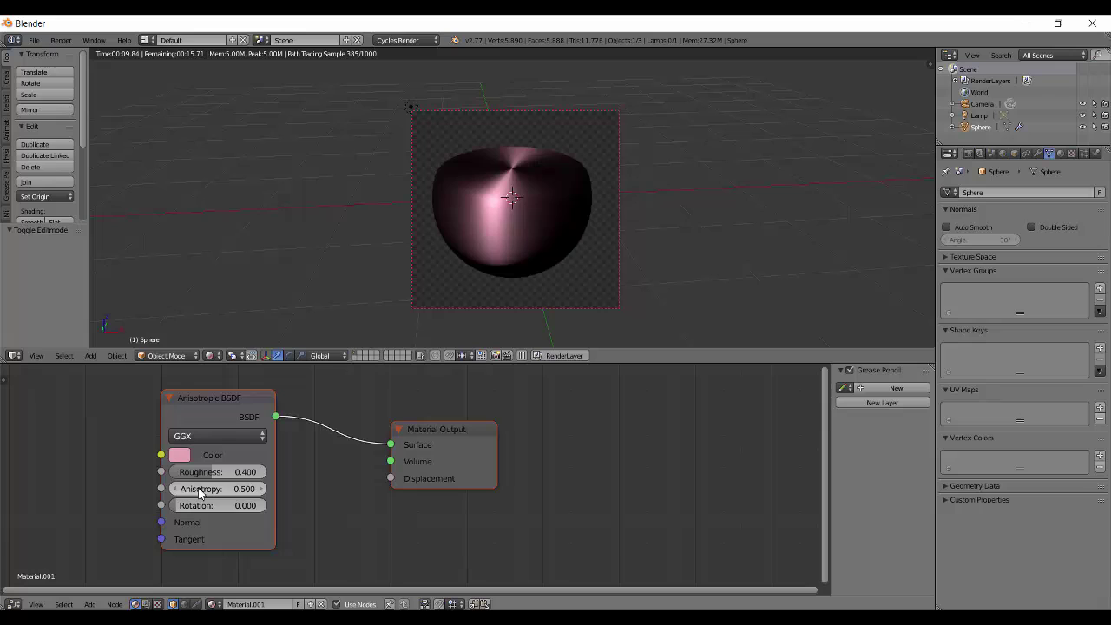
Try an anisotropy of 0.2 on the Anisotropic BSDF node, and set it to 1.
mouse_move(199, 493)
left_mouse_down()
mouse_move(186, 493)
mouse_move(209, 494)
left_mouse_up()
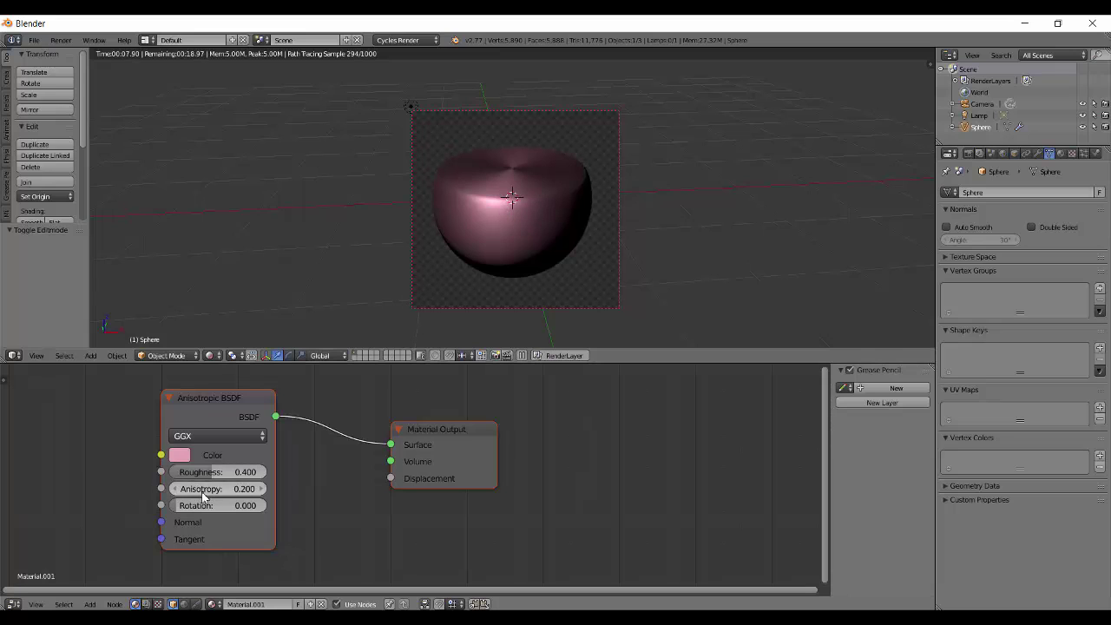
left_click_drag(199, 491, 212, 491)
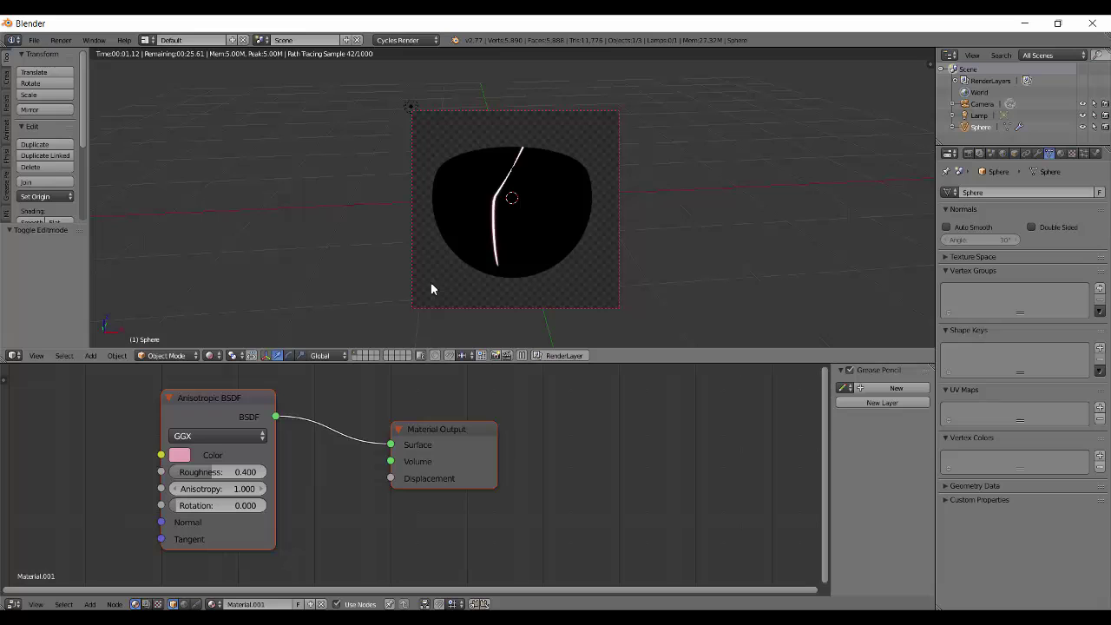
middle_click_drag(520, 221, 358, 259)
scroll(554, 228, "up", 7)
scroll(495, 290, "down", 5)
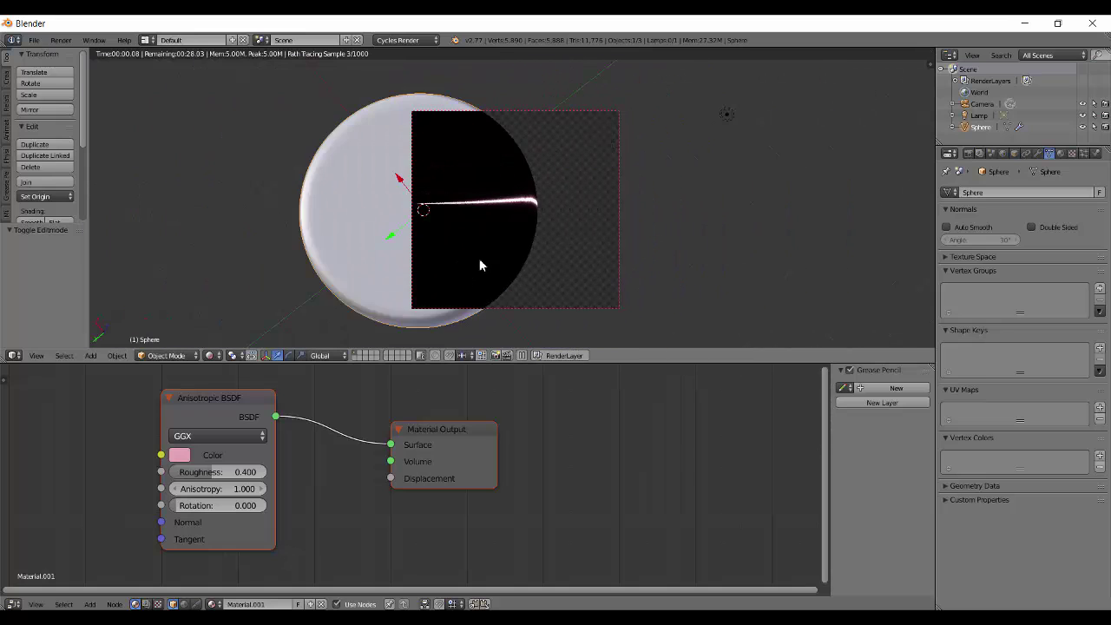
middle_click_drag(478, 263, 538, 279, "shift")
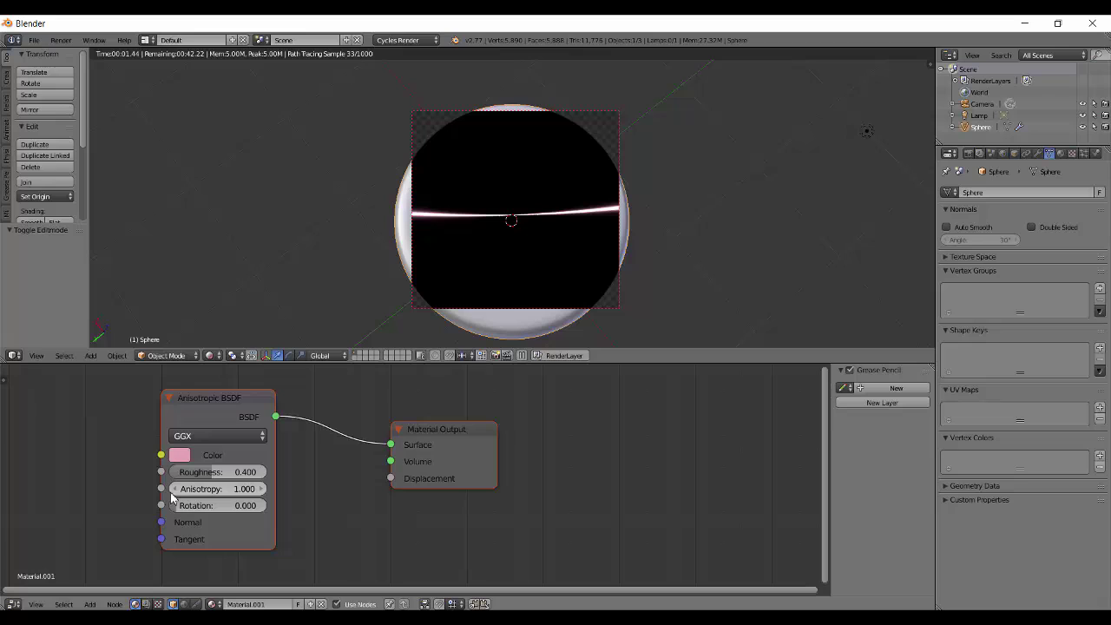
Try an anisotropy of 0.01 on the Anisotropic BSDF node and view the sphere from the side.
left_click(207, 490)
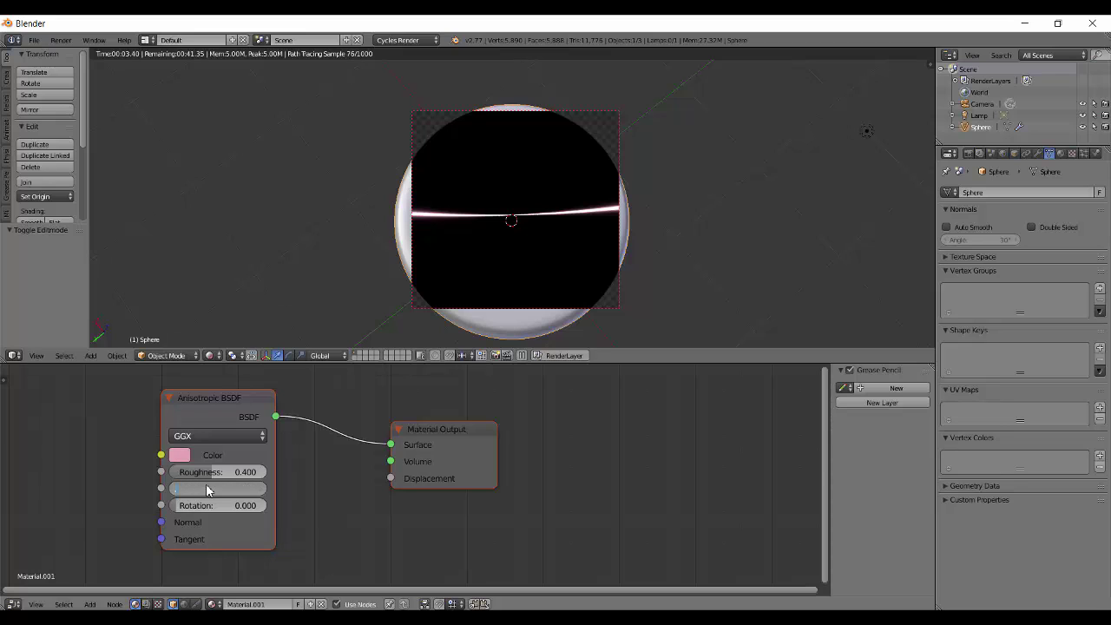
type(".01")
key("Return")
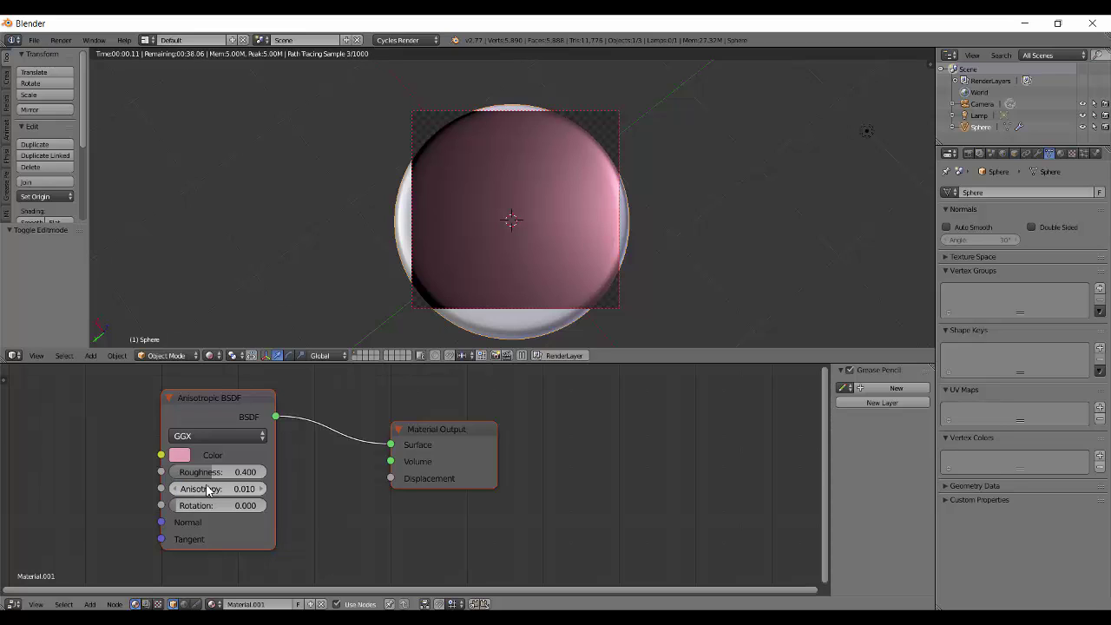
scroll(535, 272, "down", 3)
middle_click_drag(534, 271, 513, 232)
scroll(468, 209, "up", 3)
Set the Anisotropic BSDF node's anisotropy to 0.3 and examine the highlights from above and from the side.
left_click(234, 490)
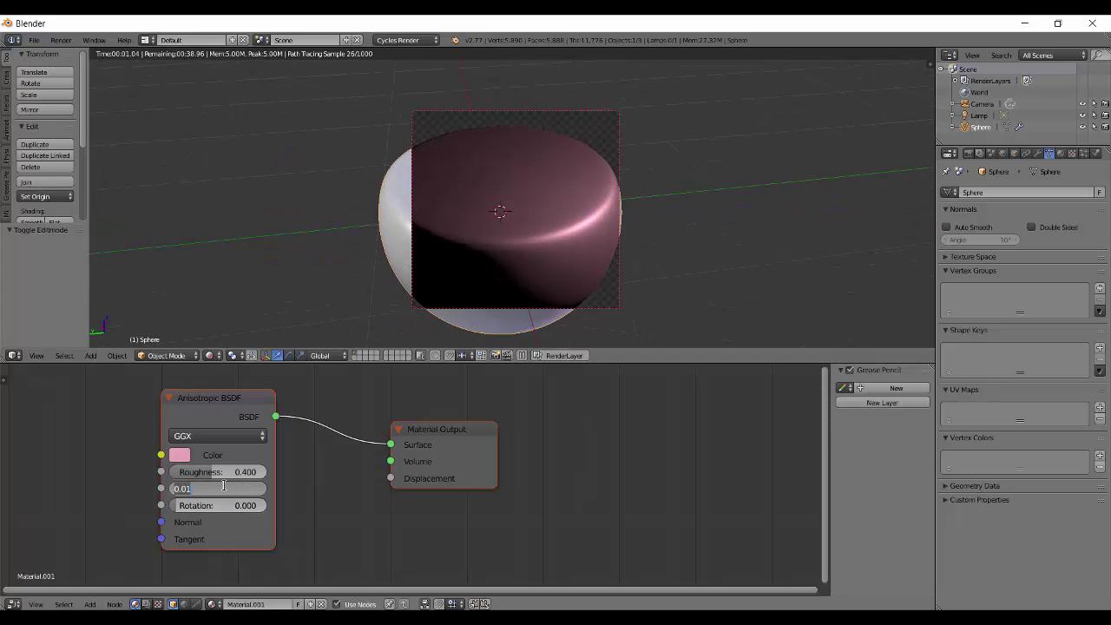
key("BackSpace")
type(".3")
key("Return")
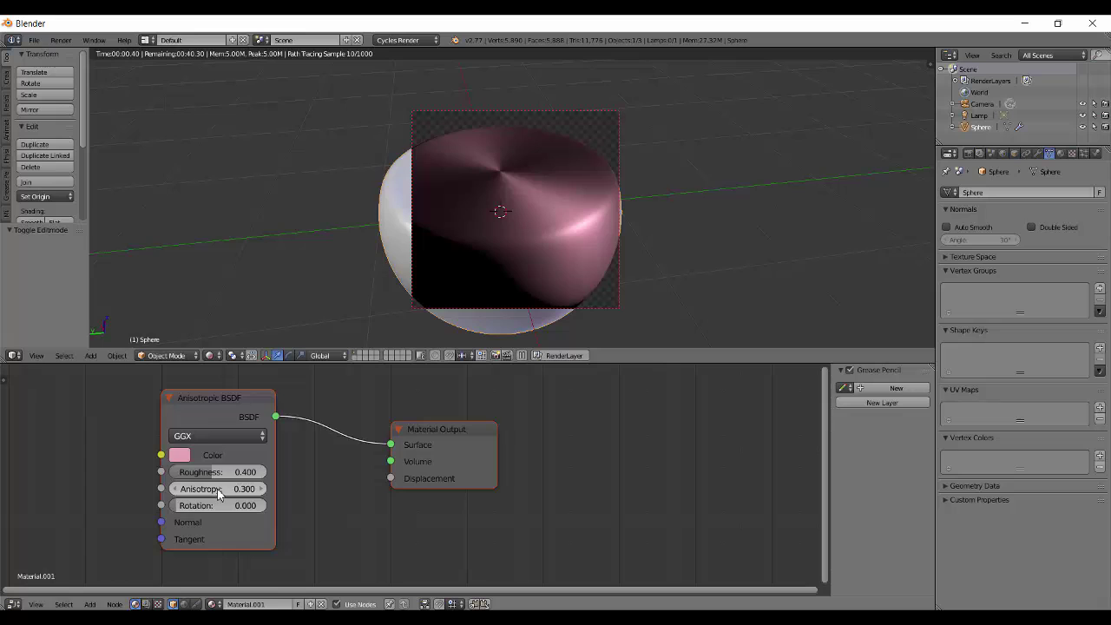
scroll(401, 477, "down", 1)
scroll(484, 176, "up", 4)
middle_click_drag(531, 203, 451, 184)
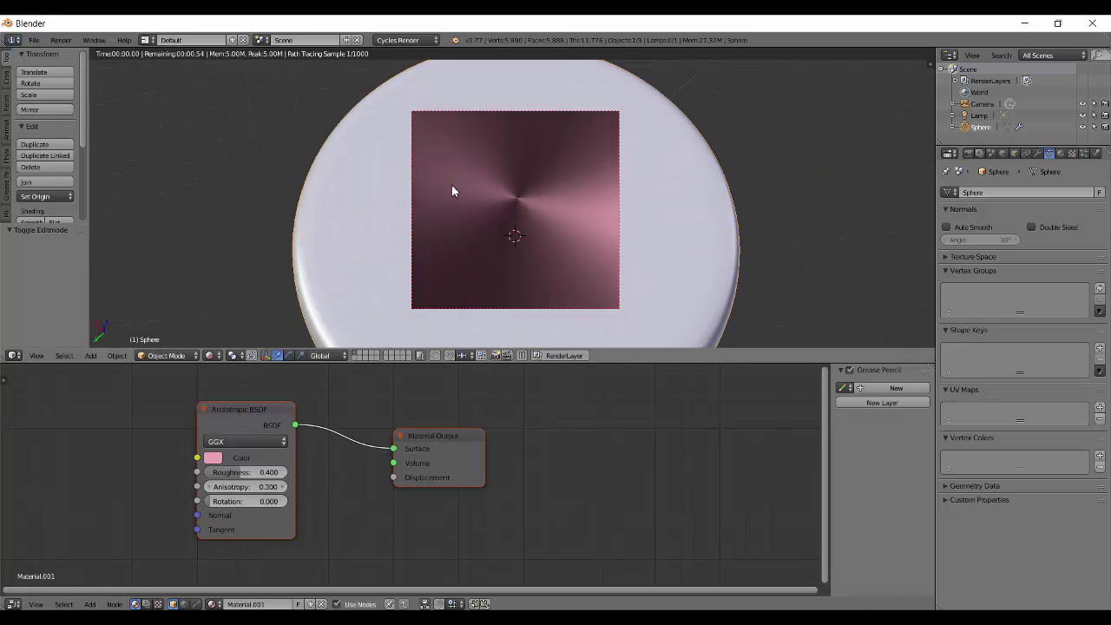
middle_click_drag(575, 188, 389, 292)
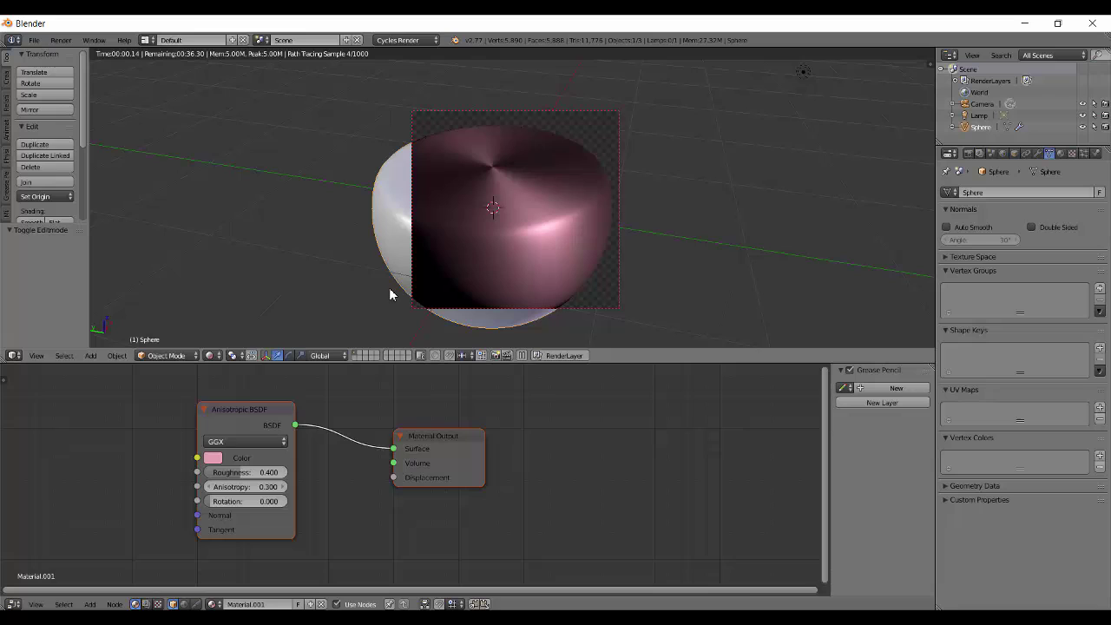
Turn the Anisotropic BSDF node's color white by reducing its HSV saturation to 0, and check the sphere from several angles.
left_click(217, 458)
left_click(270, 381)
left_click_drag(287, 413, 150, 398)
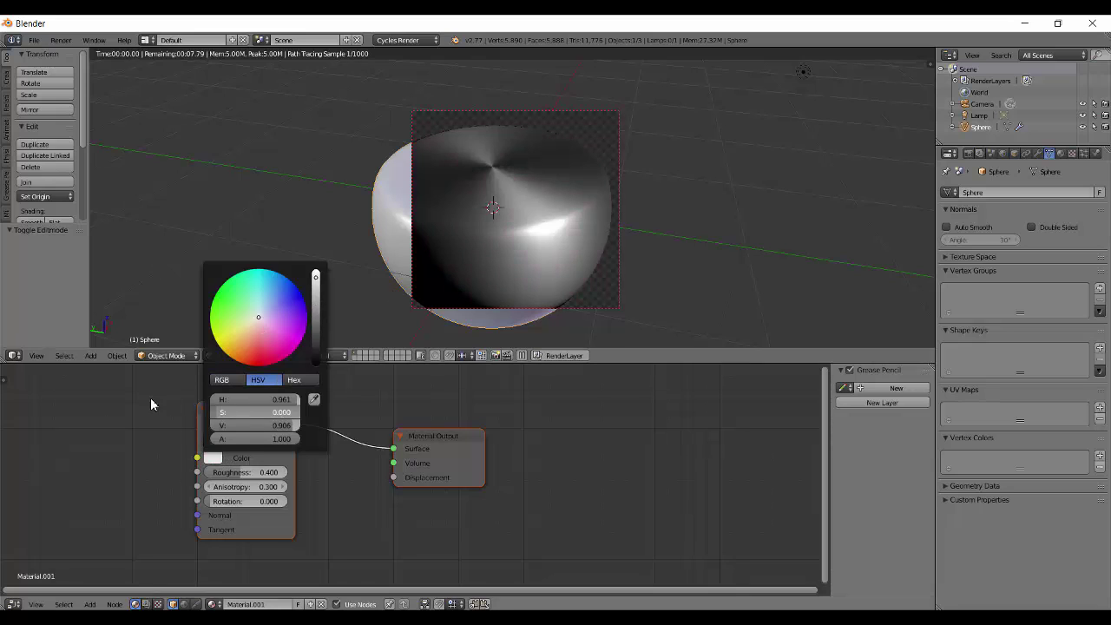
mouse_move(522, 227)
middle_mouse_down()
mouse_move(560, 254)
mouse_move(523, 238)
middle_mouse_up()
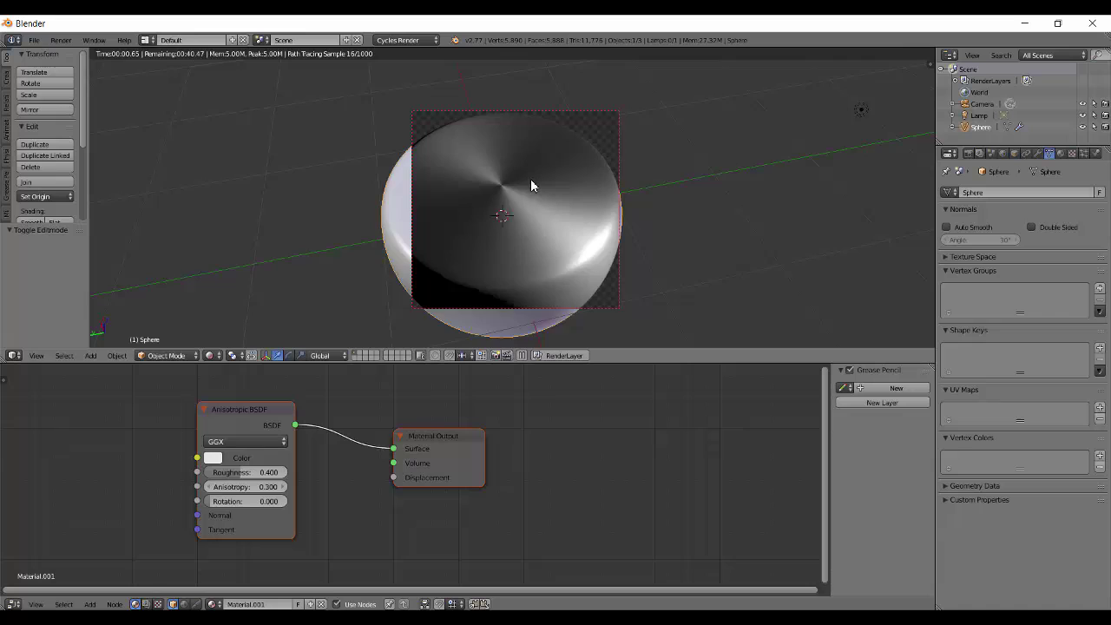
middle_click_drag(532, 184, 659, 186)
middle_click_drag(466, 257, 512, 179)
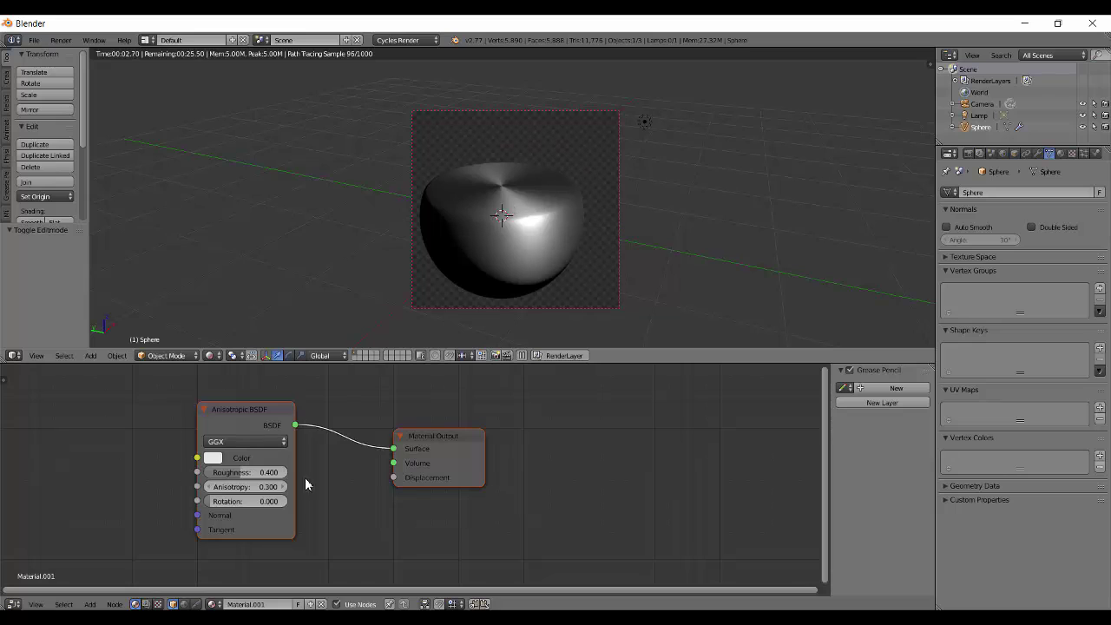
Try a rotation of 0.55 on the Anisotropic BSDF node and view the sphere's flat top.
left_click_drag(222, 502, 268, 486)
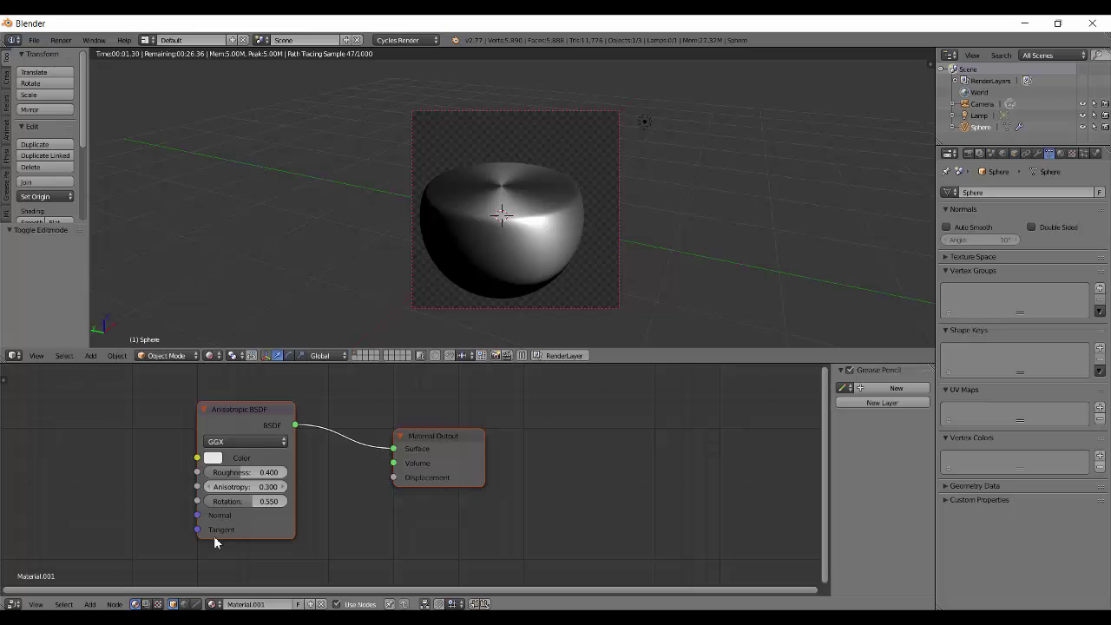
left_click_drag(192, 531, 97, 454)
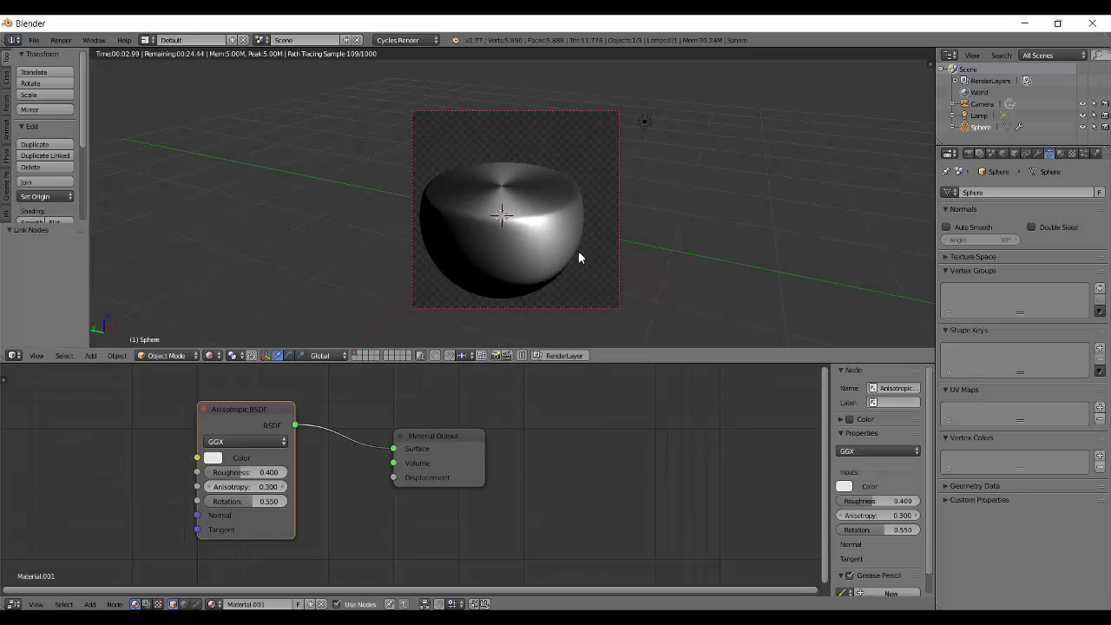
middle_click_drag(501, 277, 523, 310)
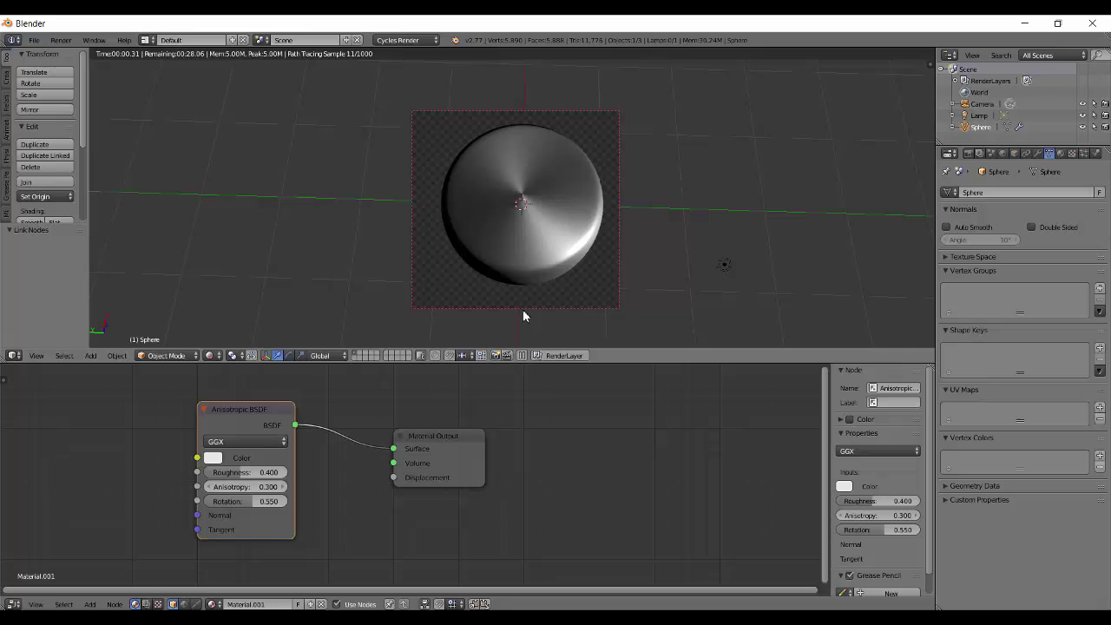
Set the Anisotropic BSDF node's rotation to 1, and try an anisotropy of -1 before setting it to 0.75.
left_click_drag(254, 502, 173, 486)
left_click(253, 486)
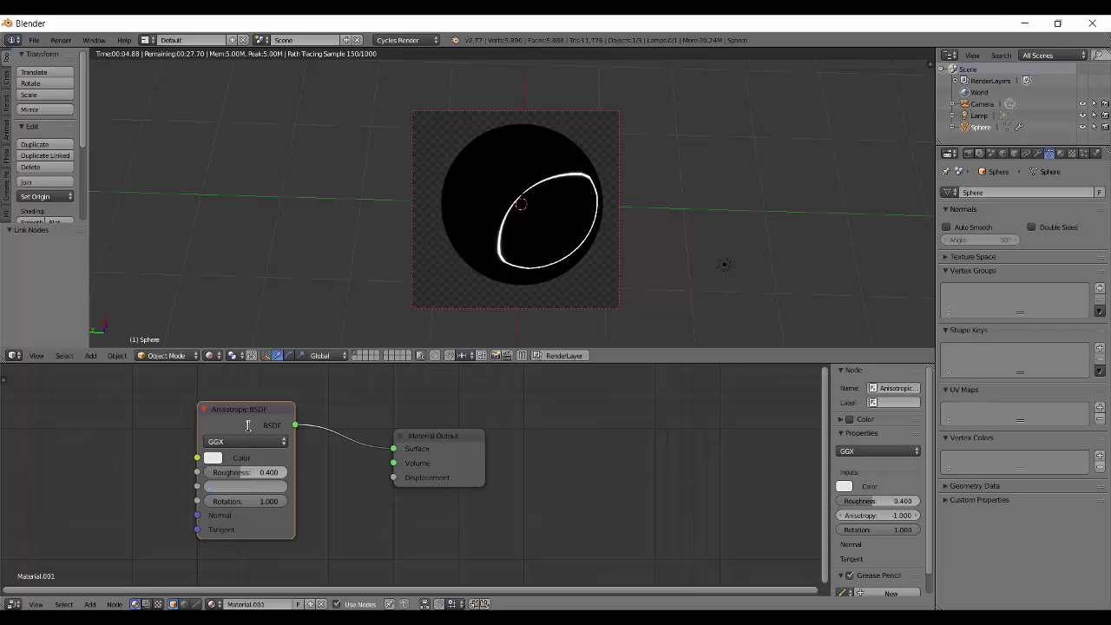
key("Return")
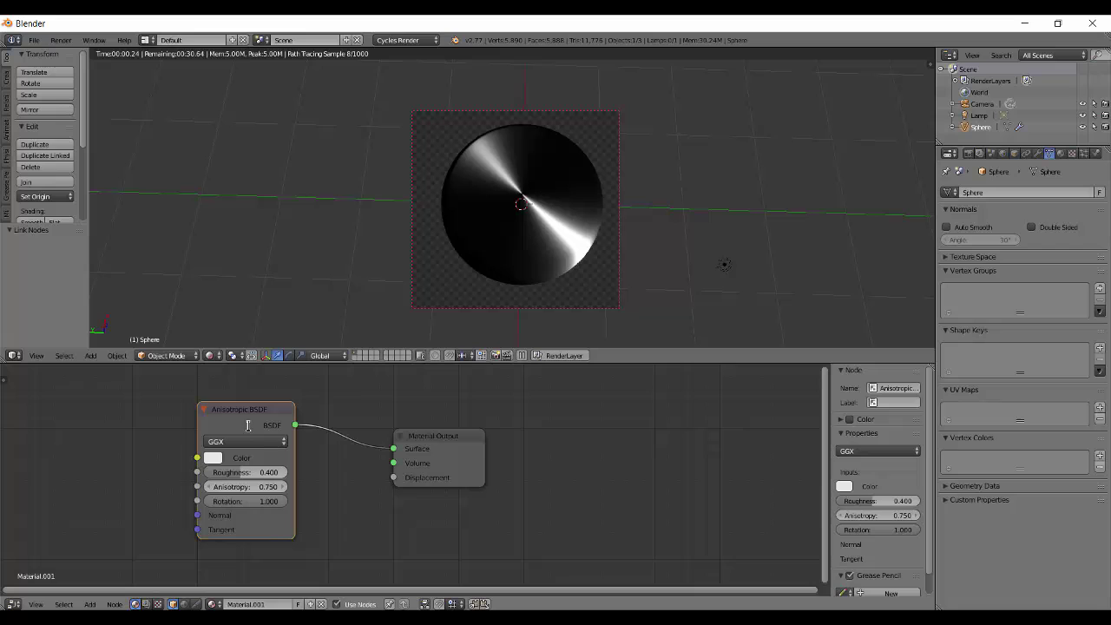
left_click(232, 487)
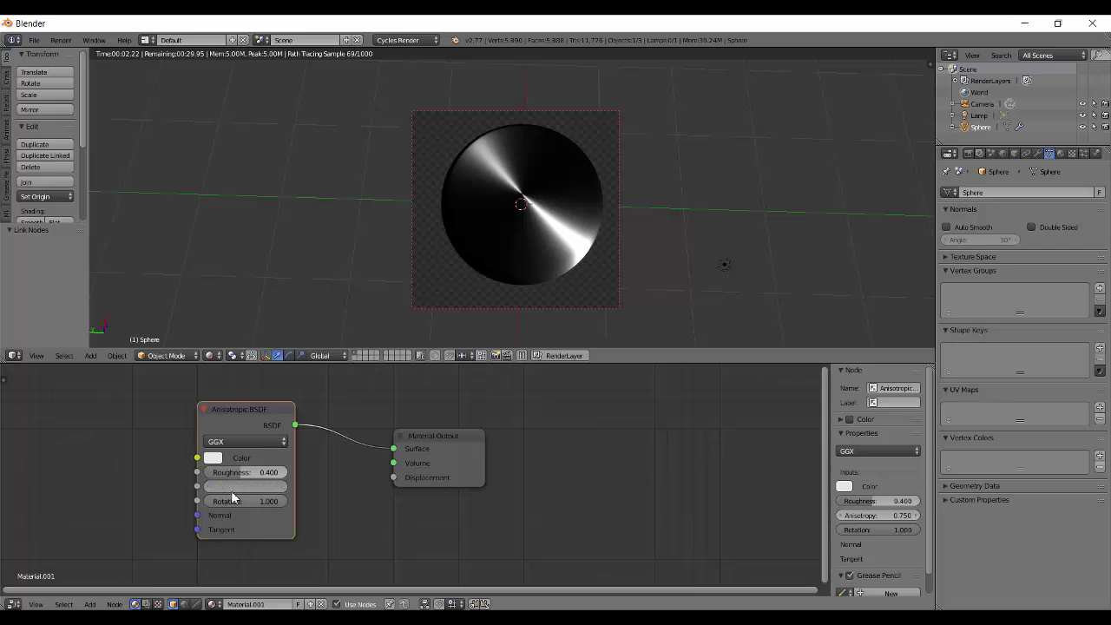
key("Return")
scroll(574, 226, "up", 1)
mouse_move(563, 229)
middle_mouse_down()
mouse_move(552, 189)
mouse_move(649, 142)
mouse_move(574, 228)
middle_mouse_up()
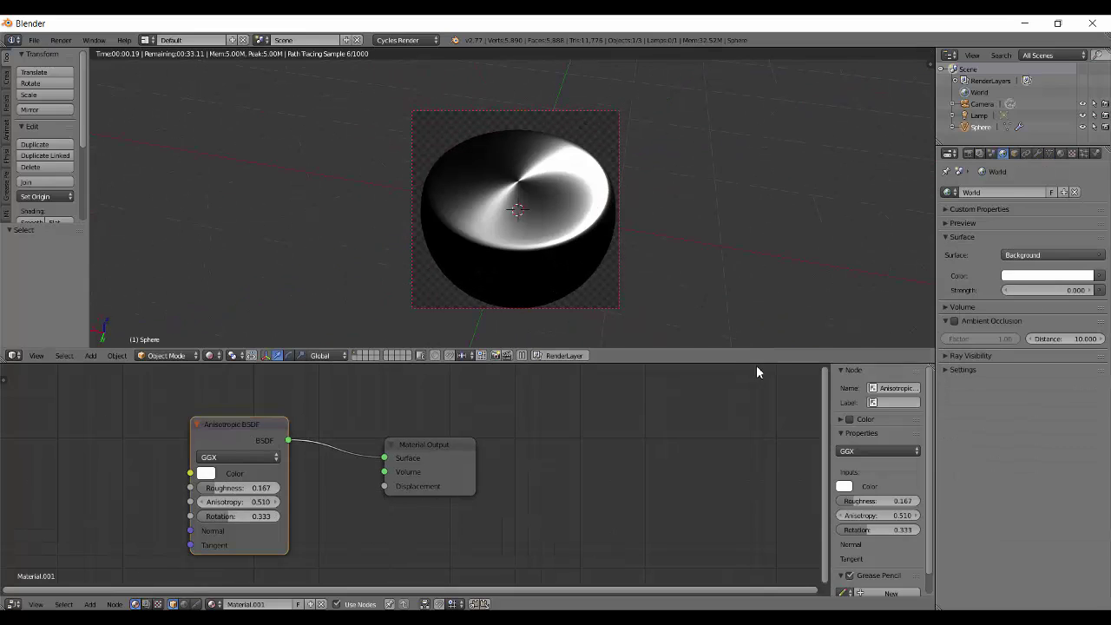
Try an anisotropy of 0.3 on the Anisotropic BSDF node, and set it to 0.5.
left_click(235, 501)
left_click(570, 243)
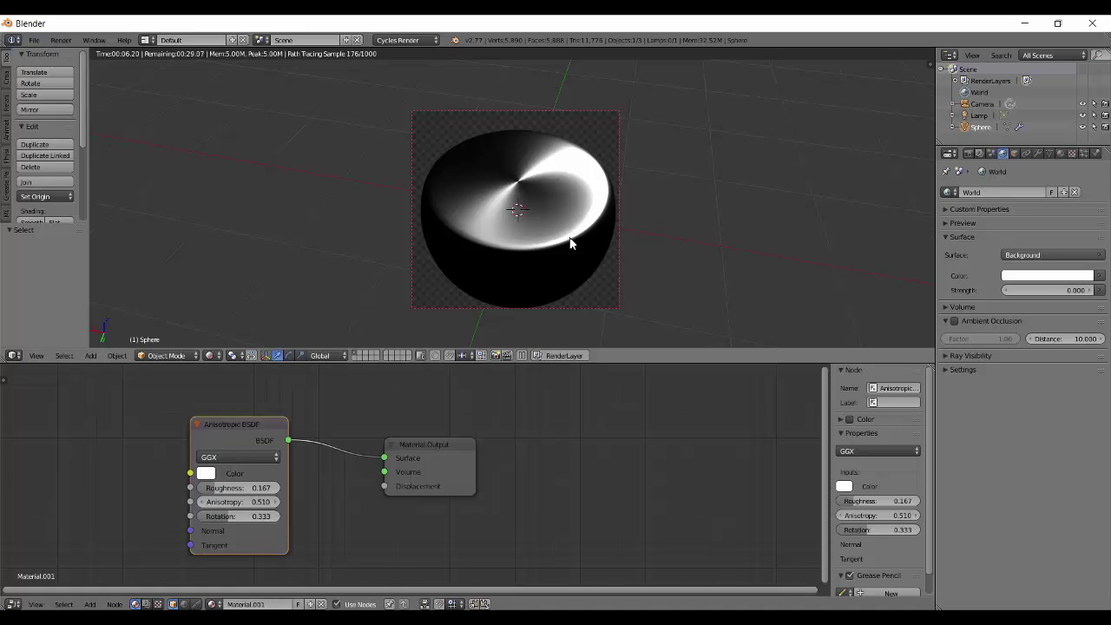
middle_click_drag(570, 243, 391, 330)
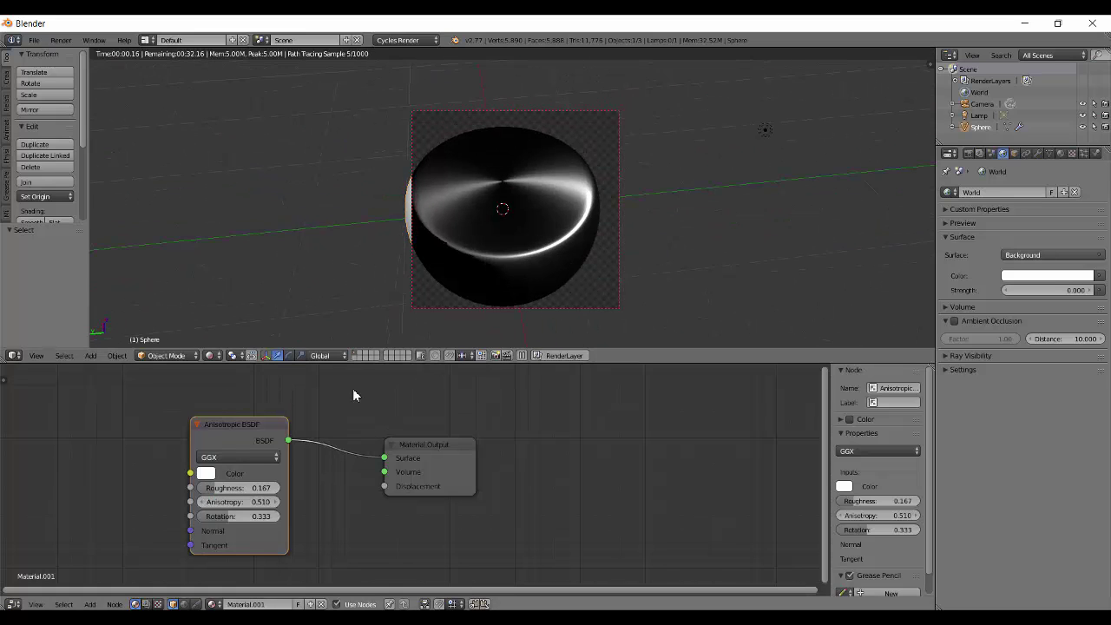
left_click(227, 503)
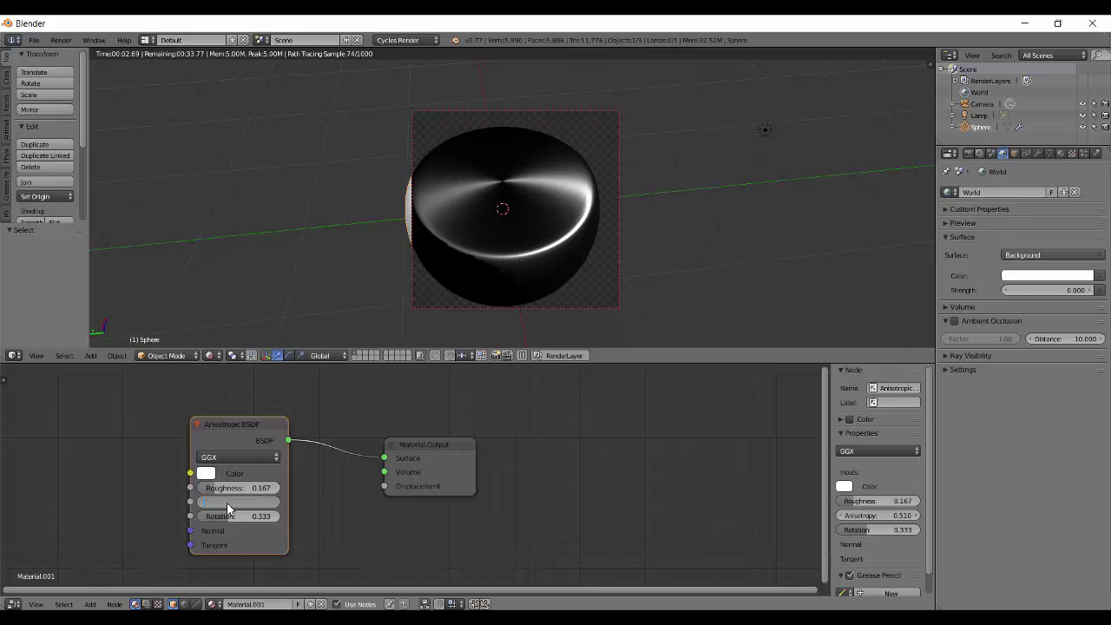
type("0.3")
key("Return")
left_click(249, 503)
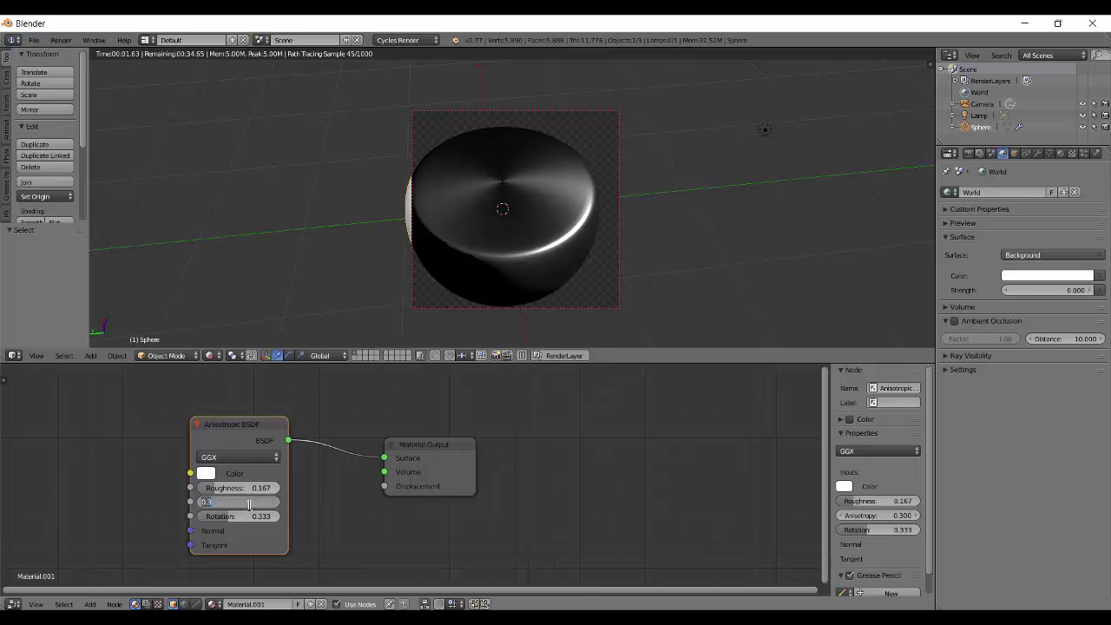
type("0.5")
key("Return")
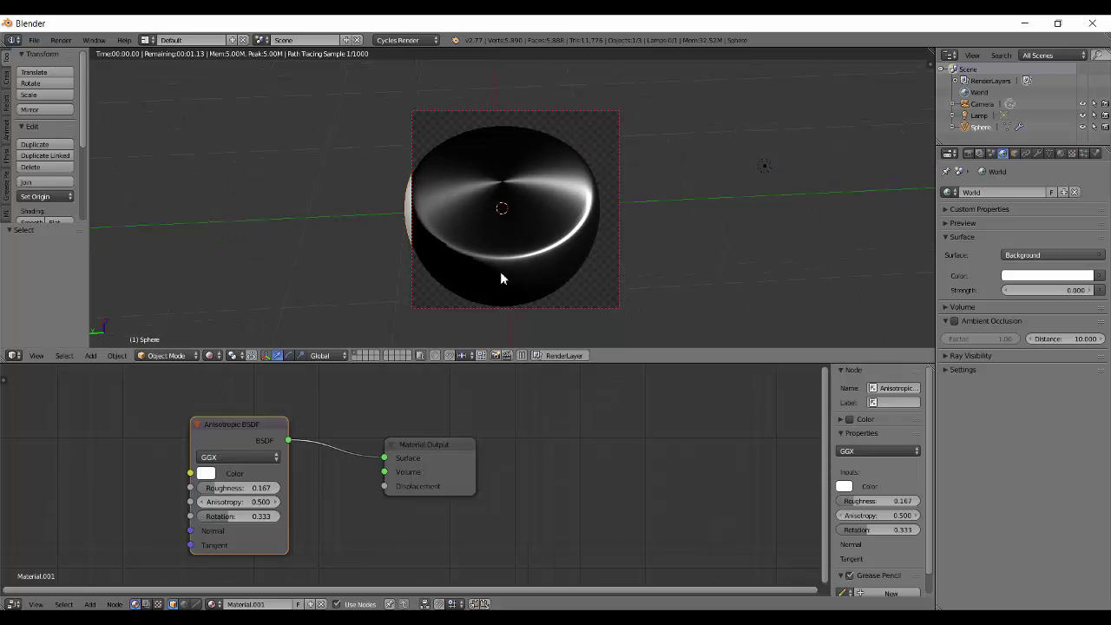
Move the Anisotropic BSDF node slightly up in the node editor and examine the sphere's highlights from several angles.
middle_click_drag(500, 271, 466, 315)
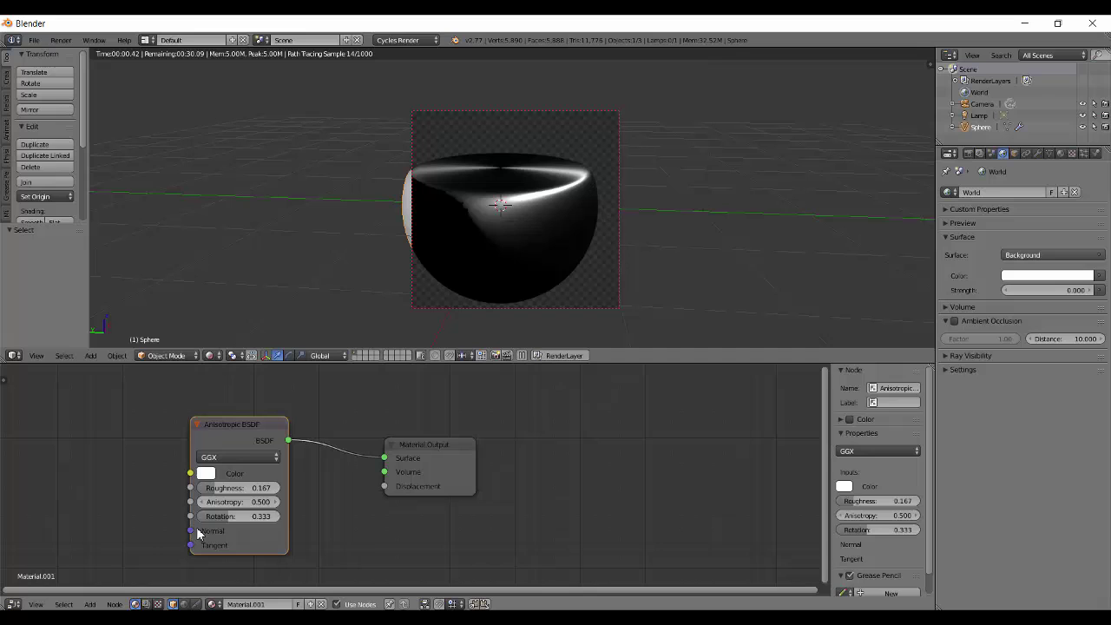
left_click_drag(246, 423, 226, 393)
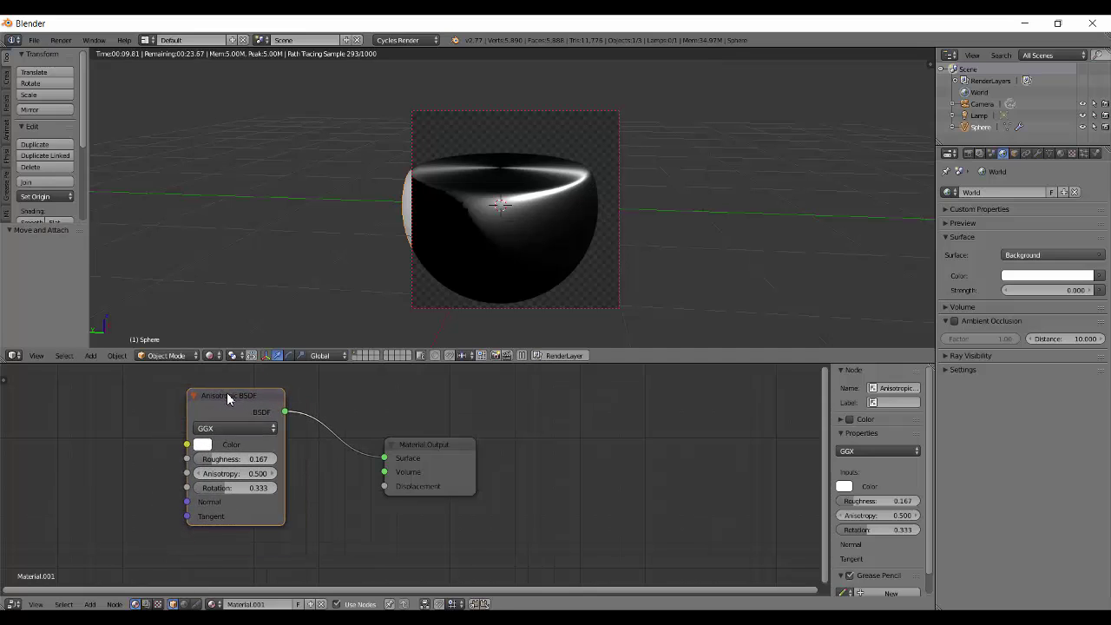
scroll(573, 183, "down", 2)
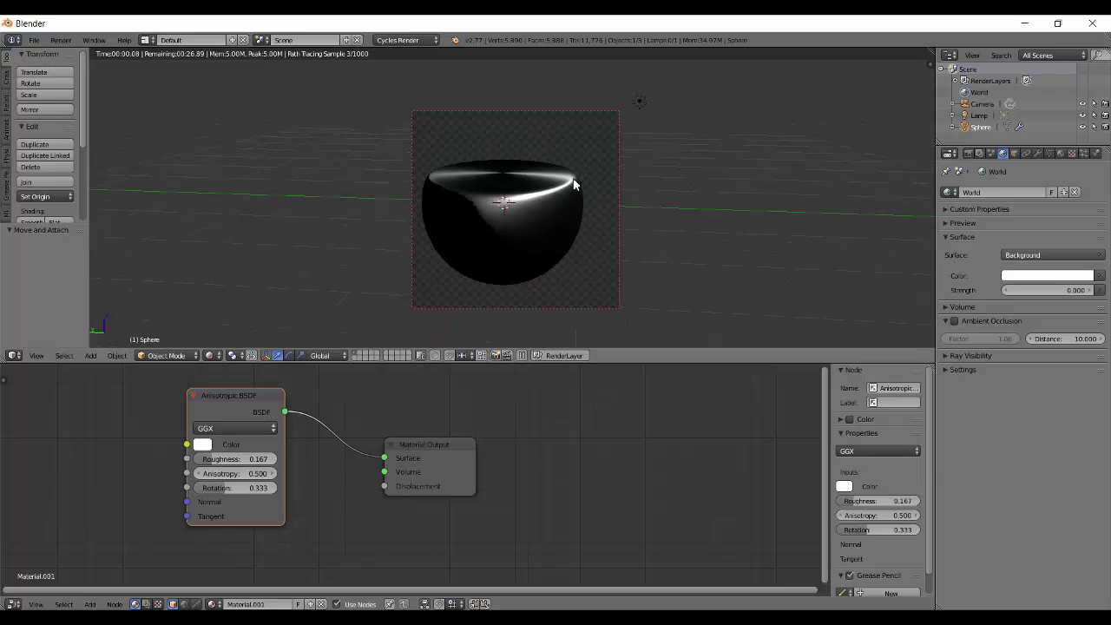
middle_click_drag(545, 184, 575, 223)
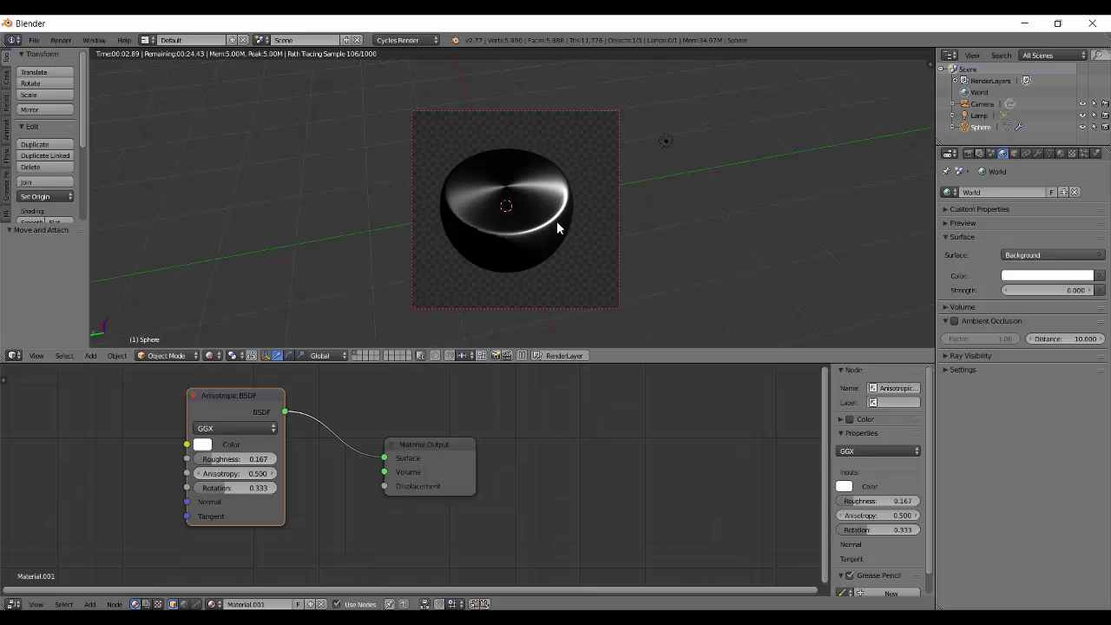
scroll(470, 256, "up", 3)
middle_click_drag(503, 242, 526, 269)
scroll(549, 255, "down", 2)
Keep the GGX distribution, change the Anisotropic BSDF node's color to turquoise green and set its roughness to 1.
left_click(242, 428)
left_click(238, 434)
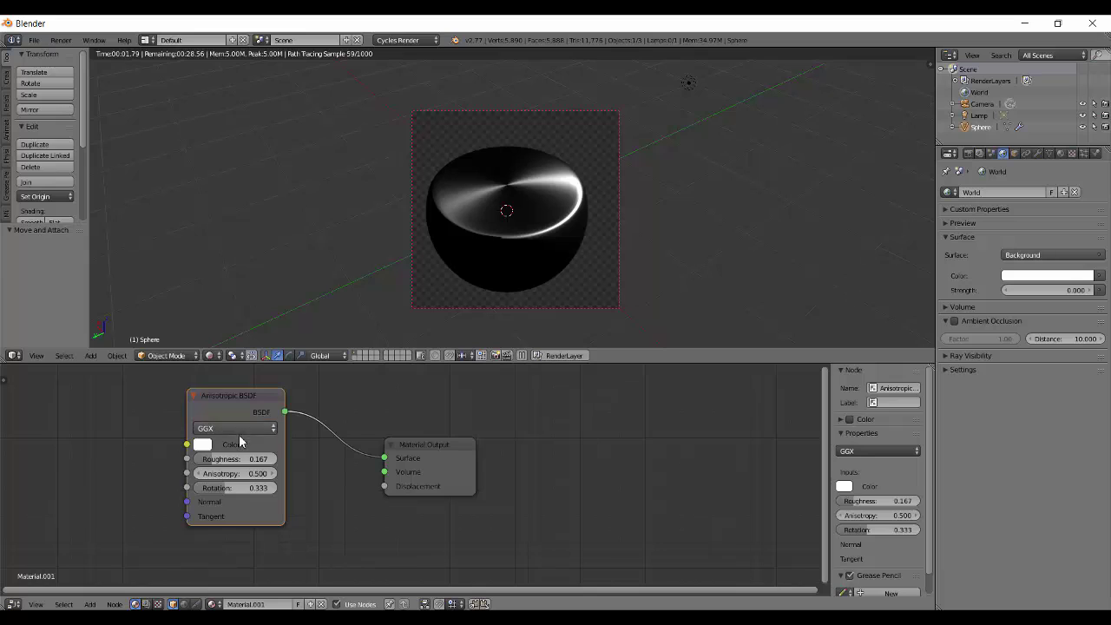
left_click(243, 444)
left_click(202, 444)
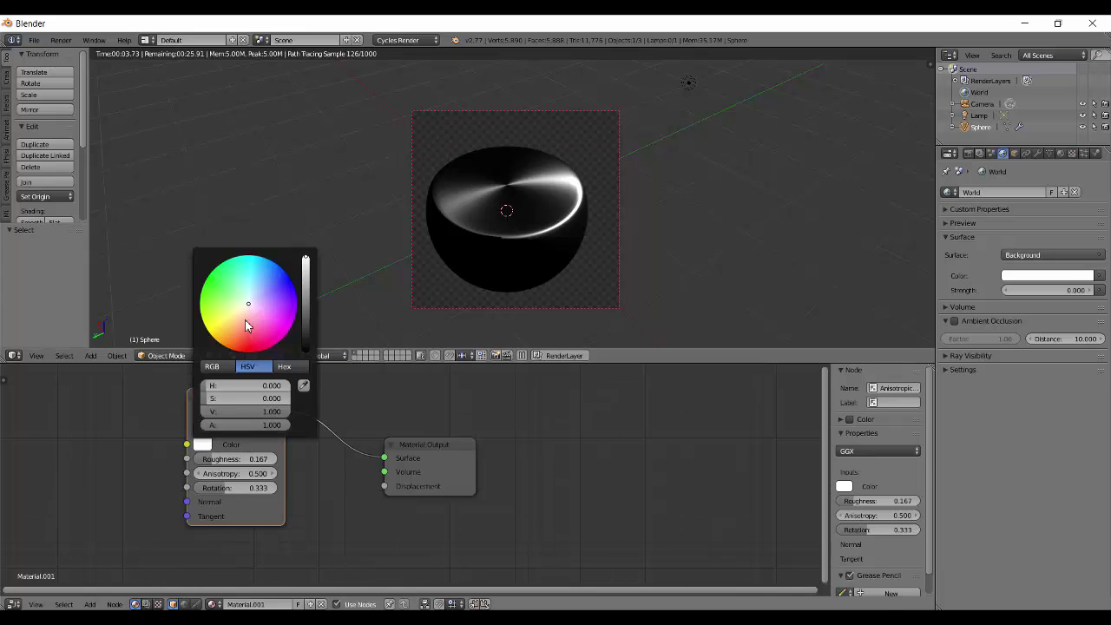
left_click(248, 326)
left_click_drag(230, 459, 303, 459)
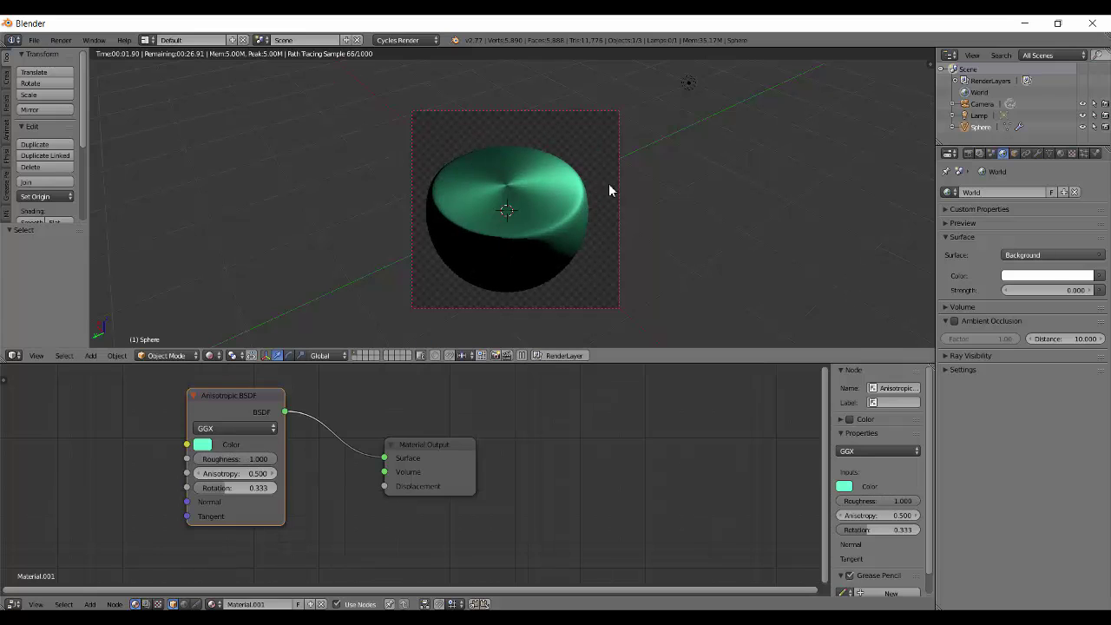
Try an anisotropy of 1 on the green material, and set it to 0.9 with a rotation of 0.292.
left_click_drag(236, 475, 247, 476)
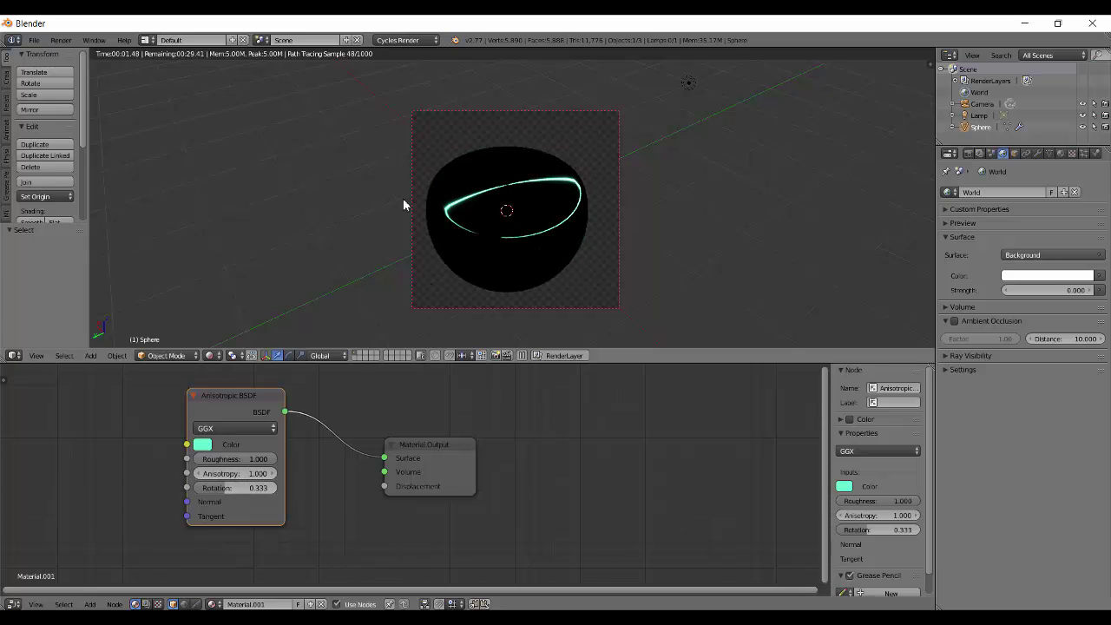
middle_click_drag(508, 229, 549, 253)
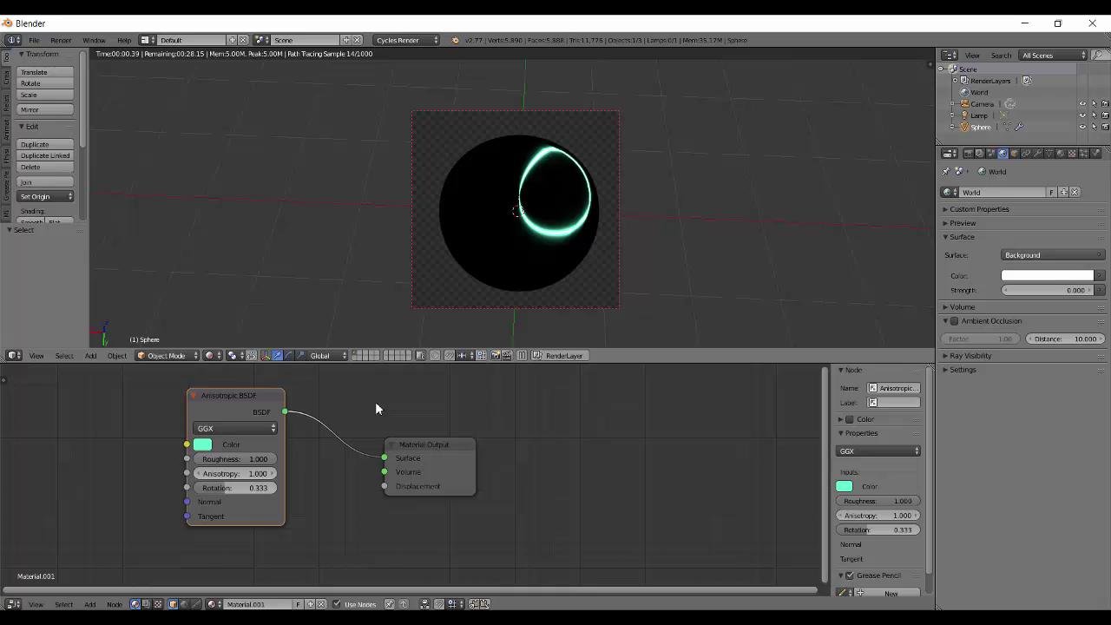
left_click_drag(250, 476, 160, 482)
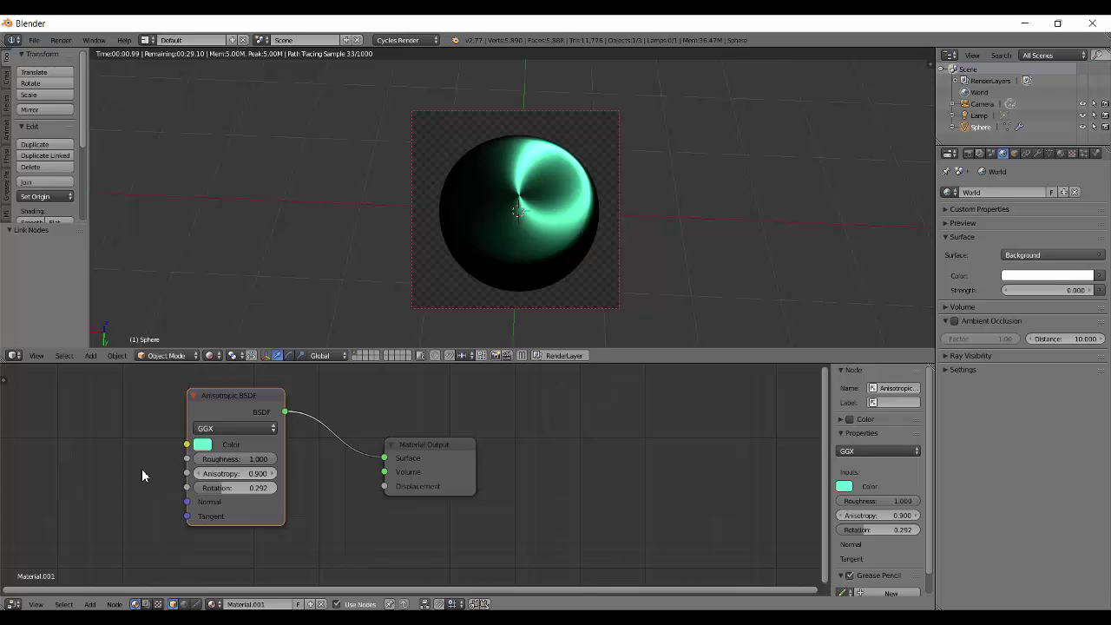
left_click_drag(186, 517, 222, 512)
Rearrange the Material Output and Anisotropic BSDF nodes side by side, and return the 3D viewport to Solid shading.
left_click_drag(466, 462, 500, 430)
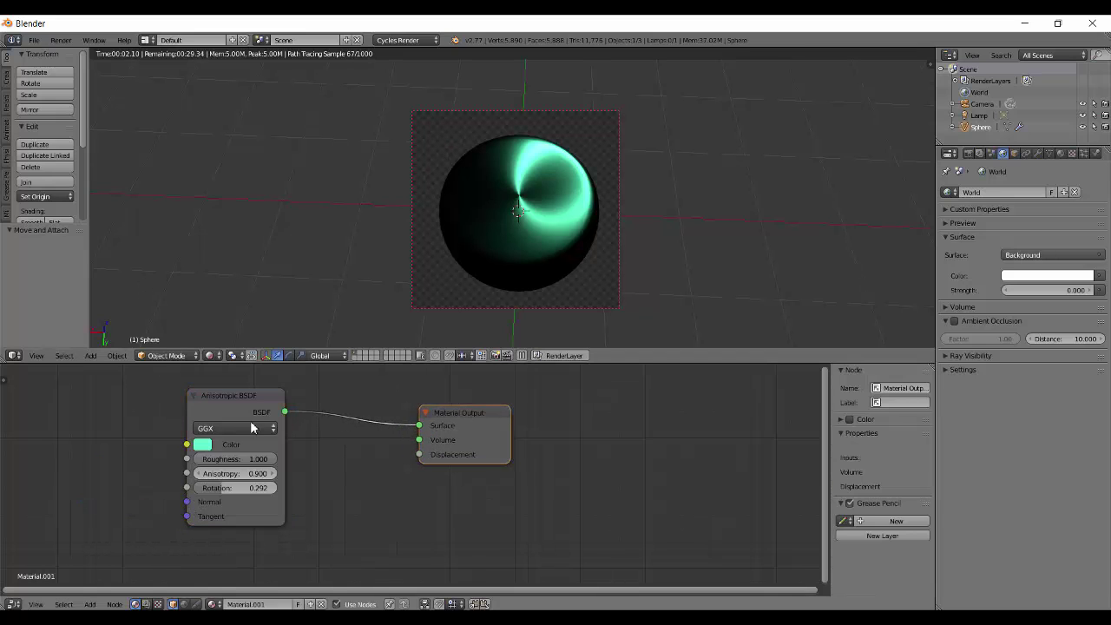
left_click_drag(251, 415, 298, 421)
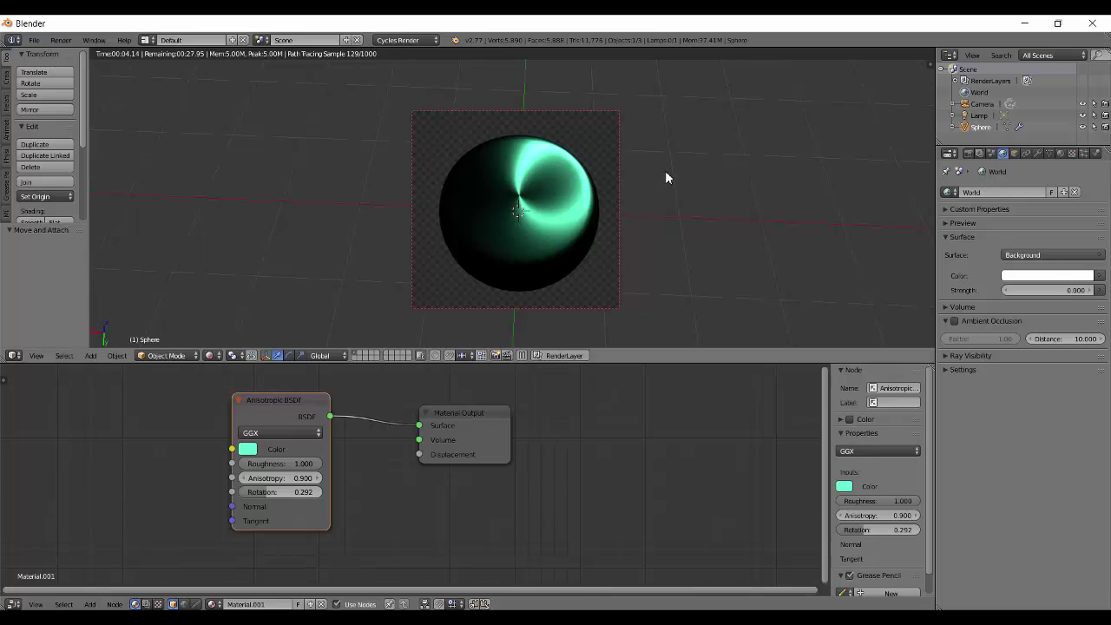
key("shift+z")
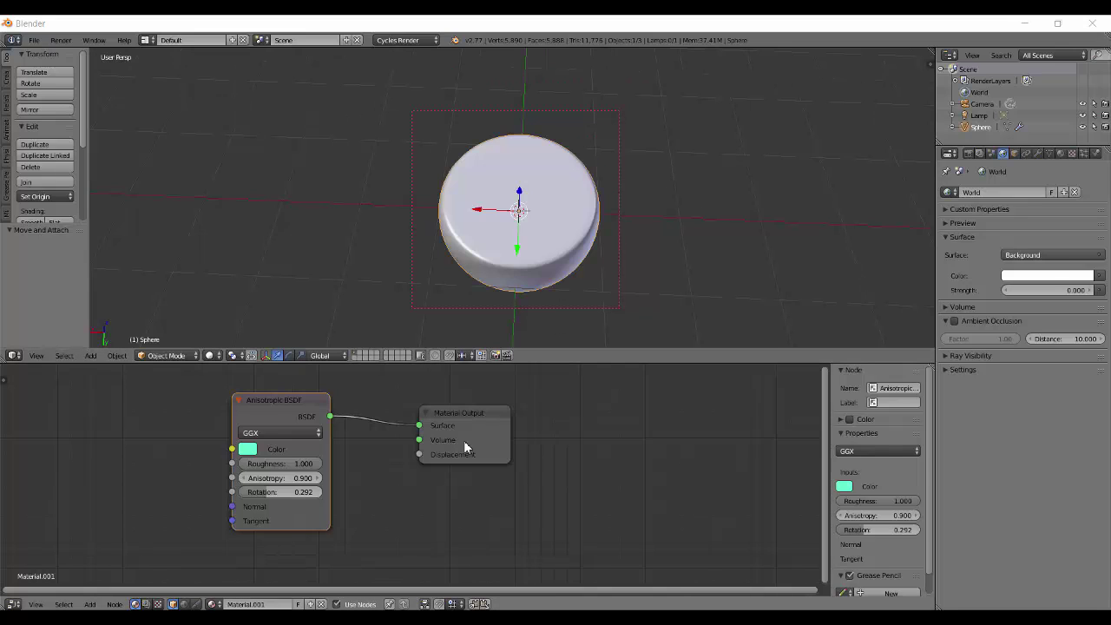